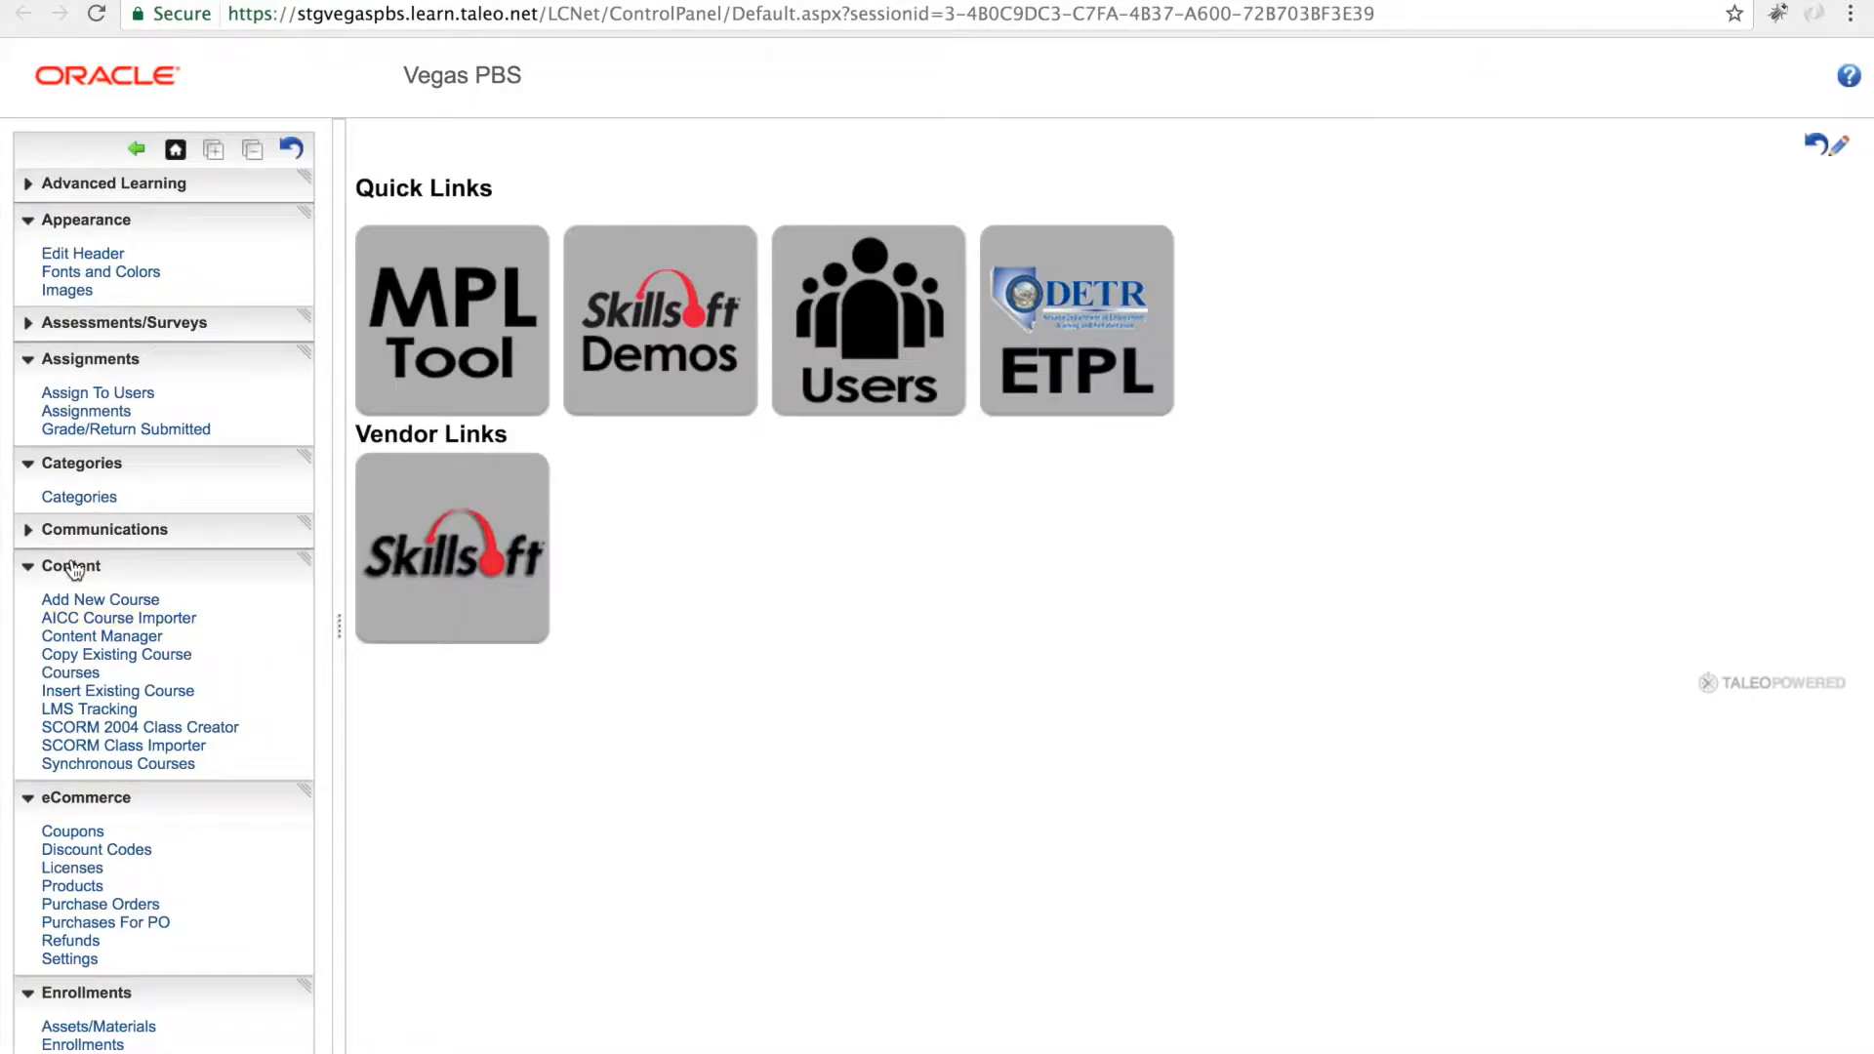
- Open the SCORM Class Importer and review the example file path and the imsmanifest.xml file name
click(147, 753)
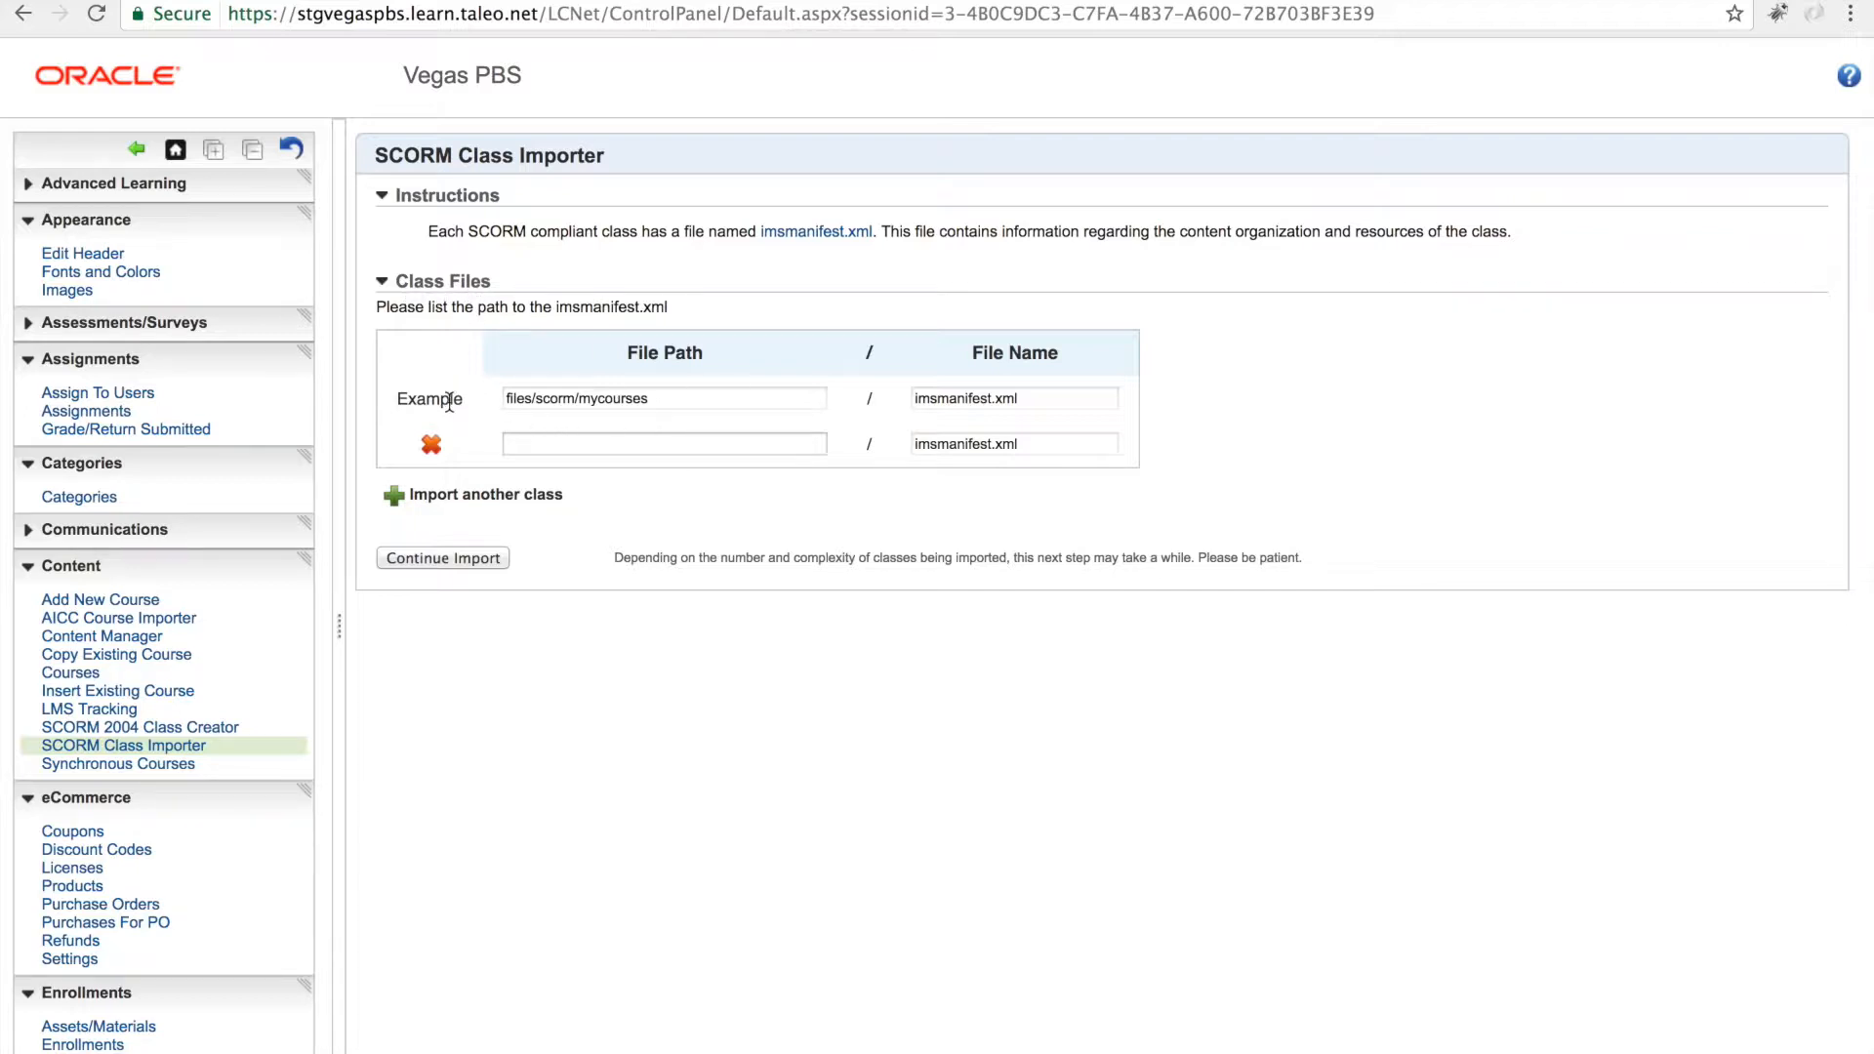
triple_click(653, 403)
drag(1025, 396, 903, 394)
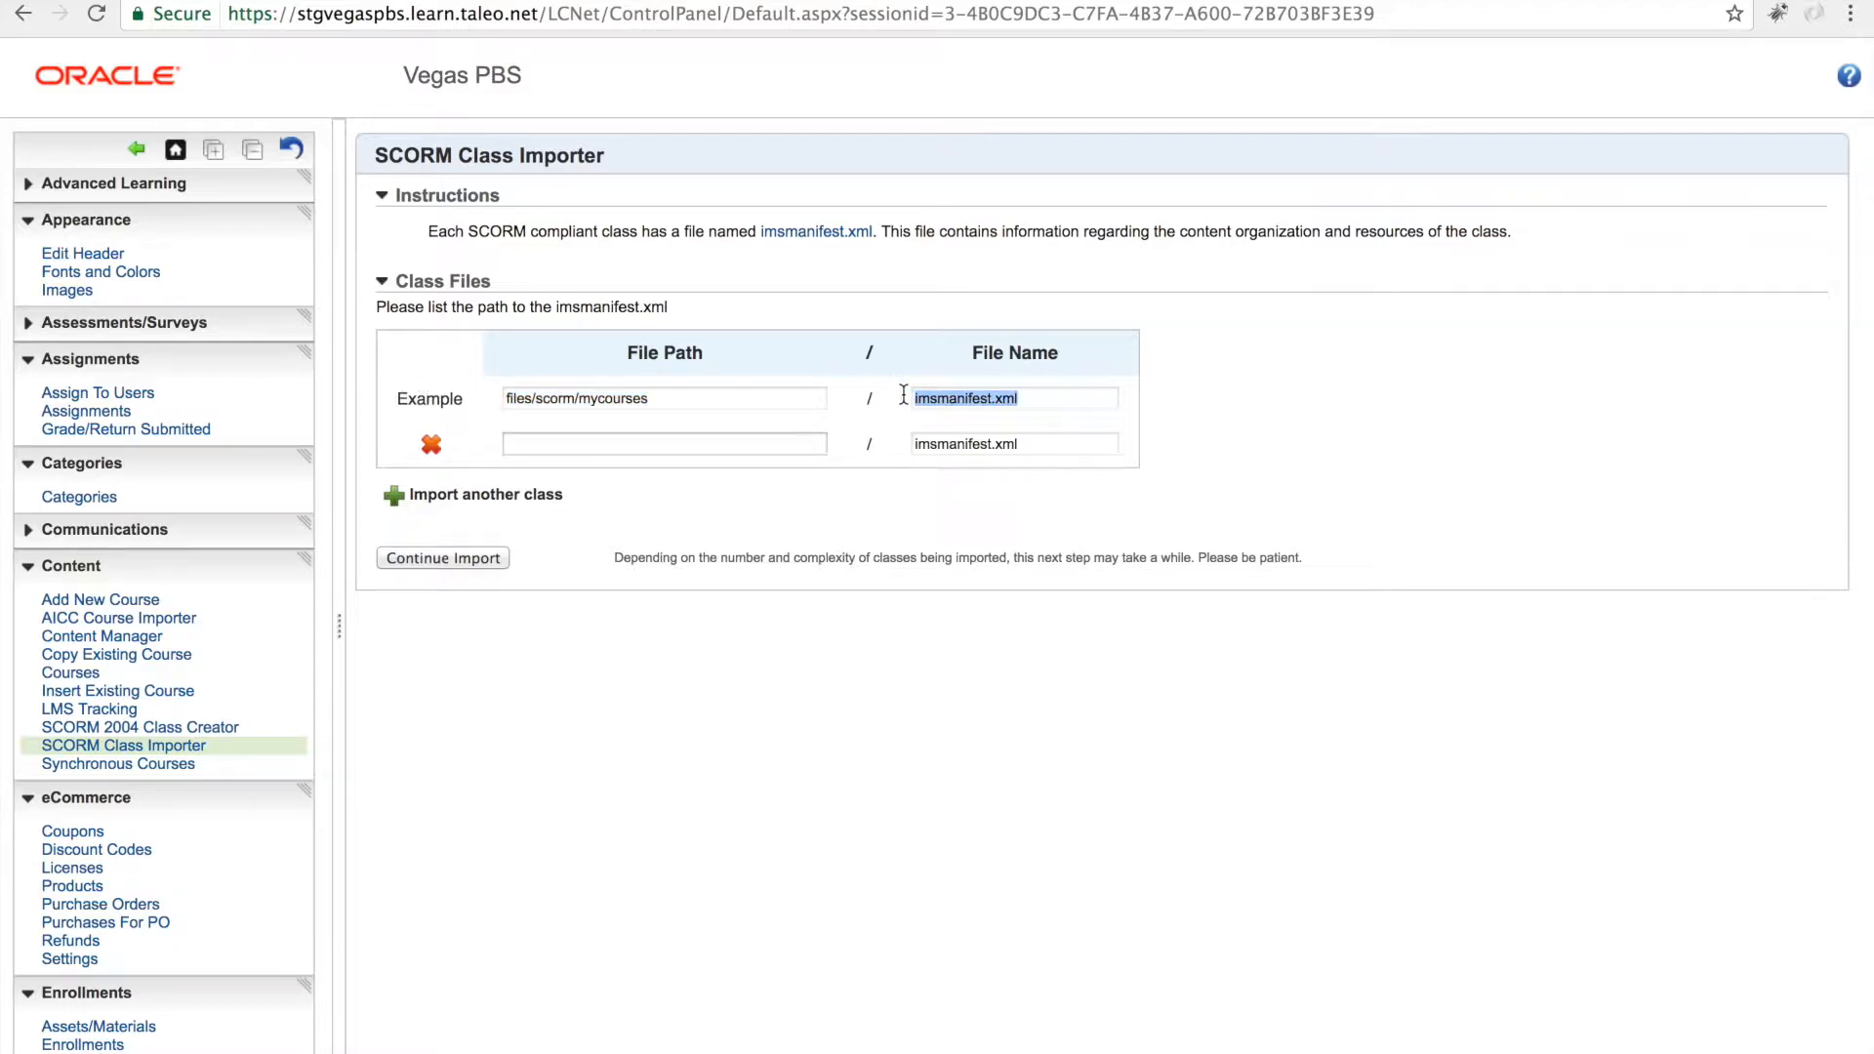
click(527, 447)
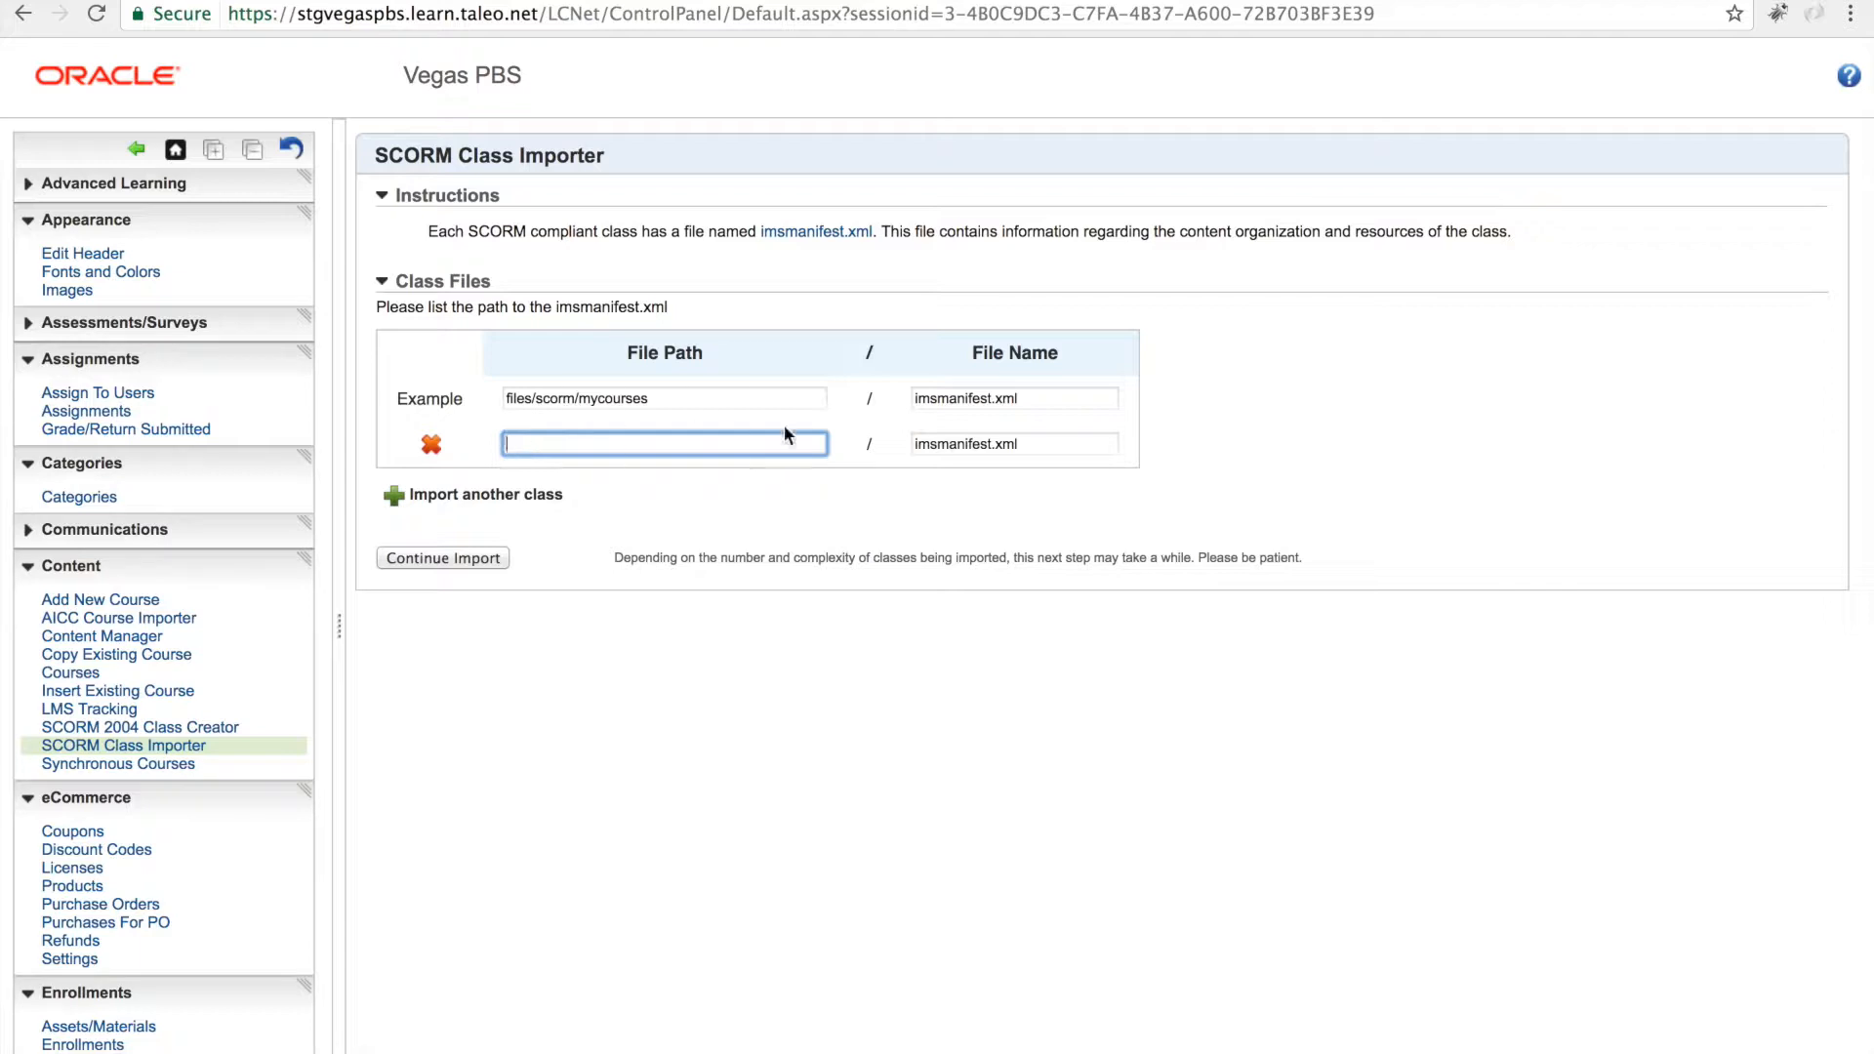
click(1045, 451)
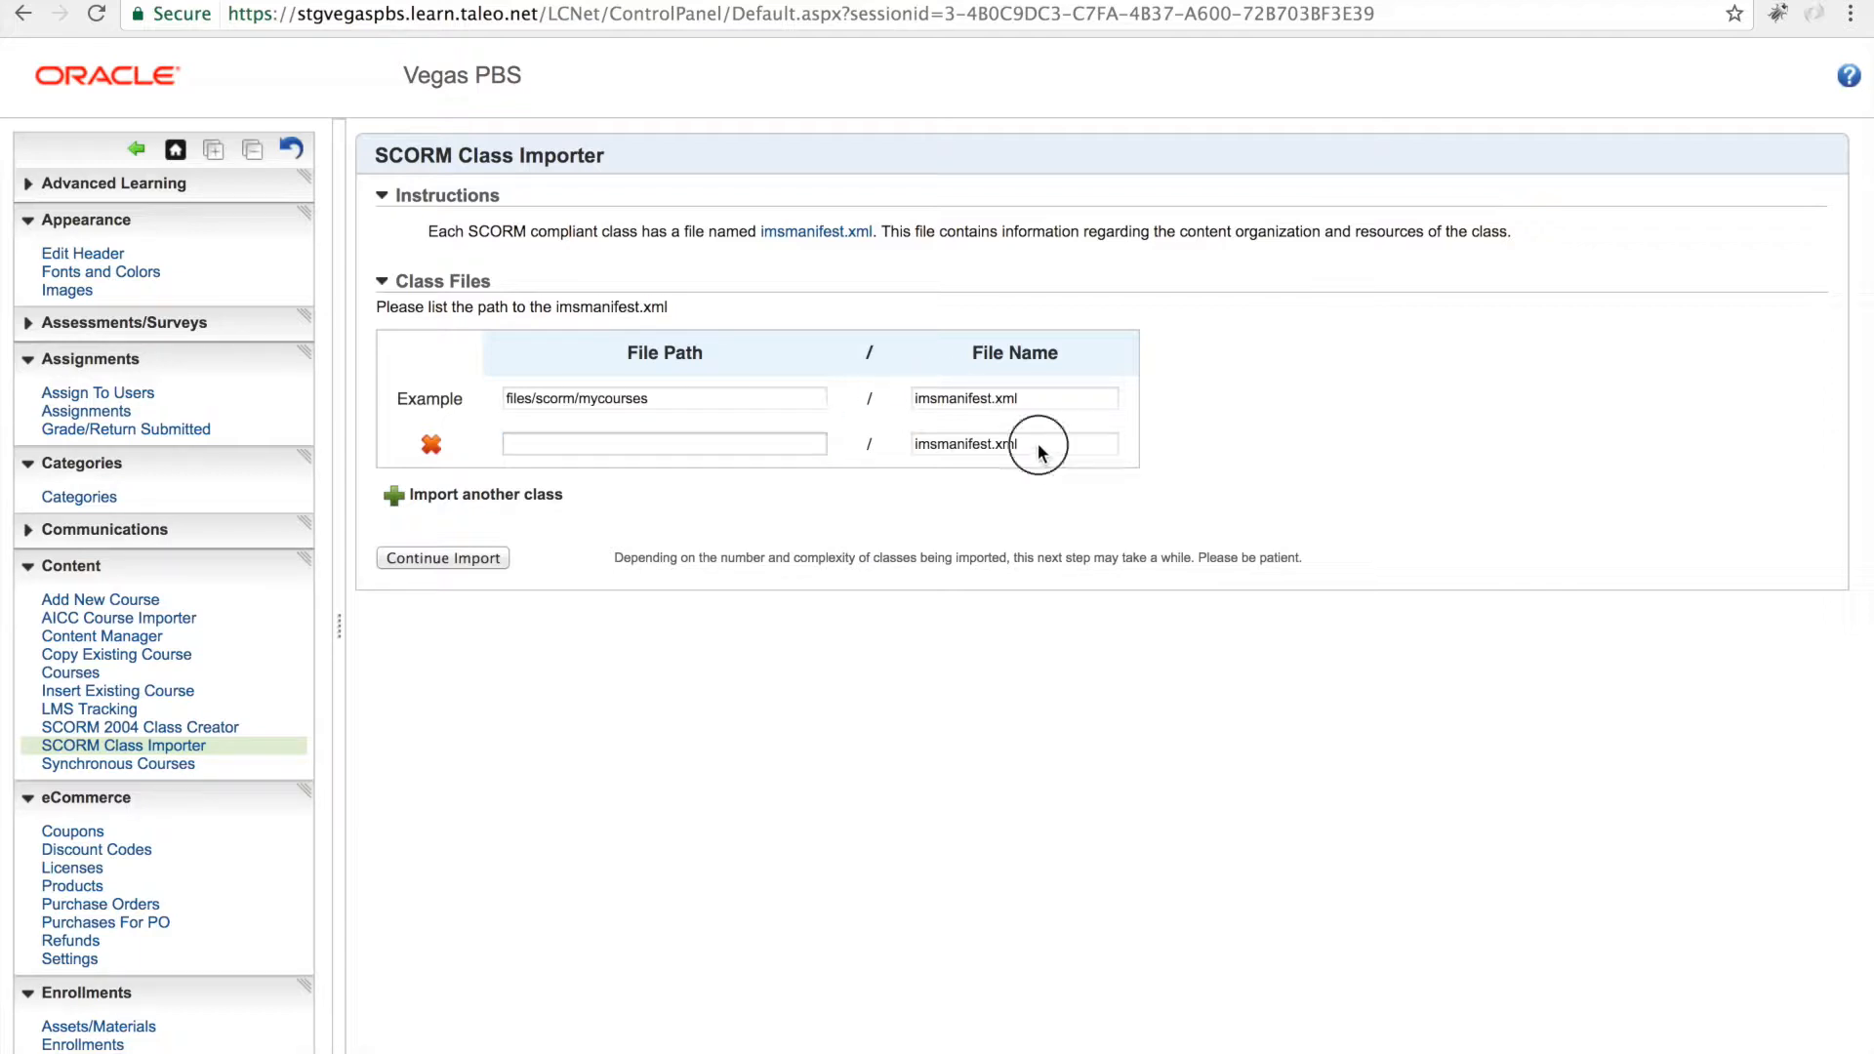
drag(1038, 443, 909, 454)
click(1004, 447)
- Enter files/scorm/Vivid Content/LaserSafety/LaserSafetyFund as the file path of the class to import
click(566, 444)
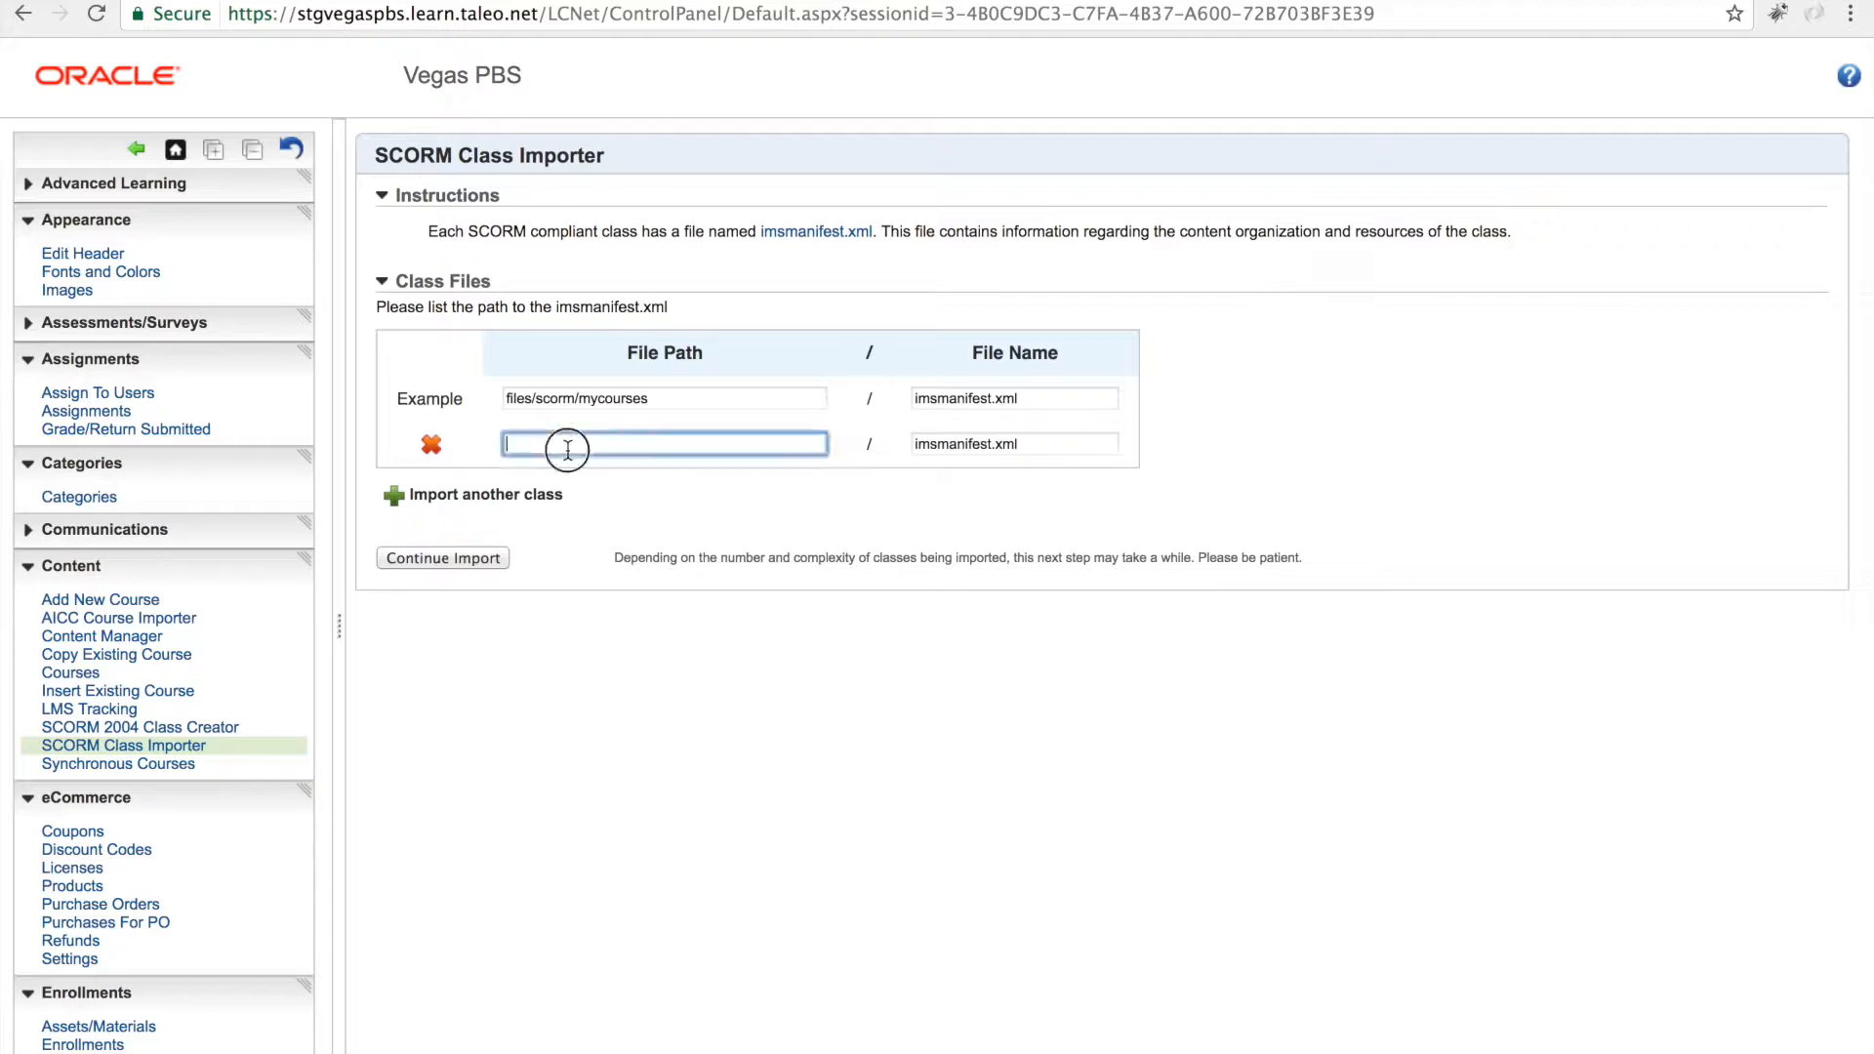
text(file)
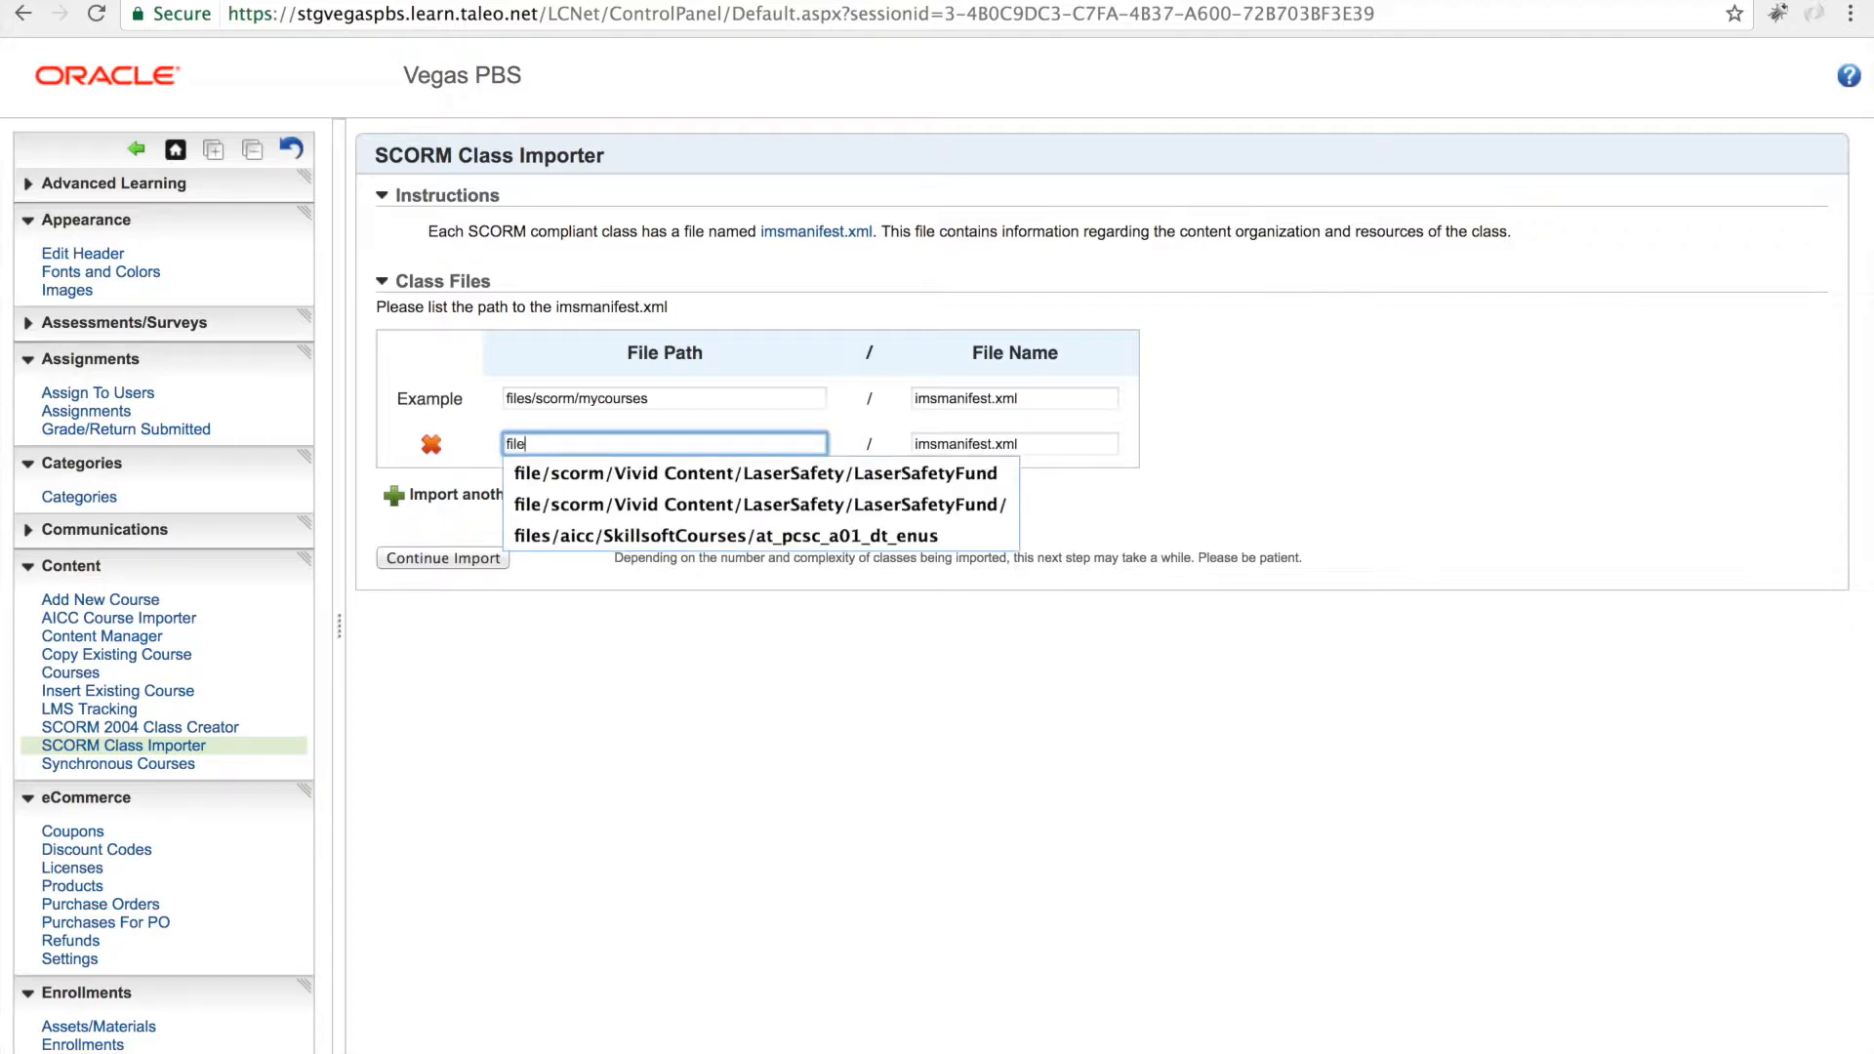
text(s)
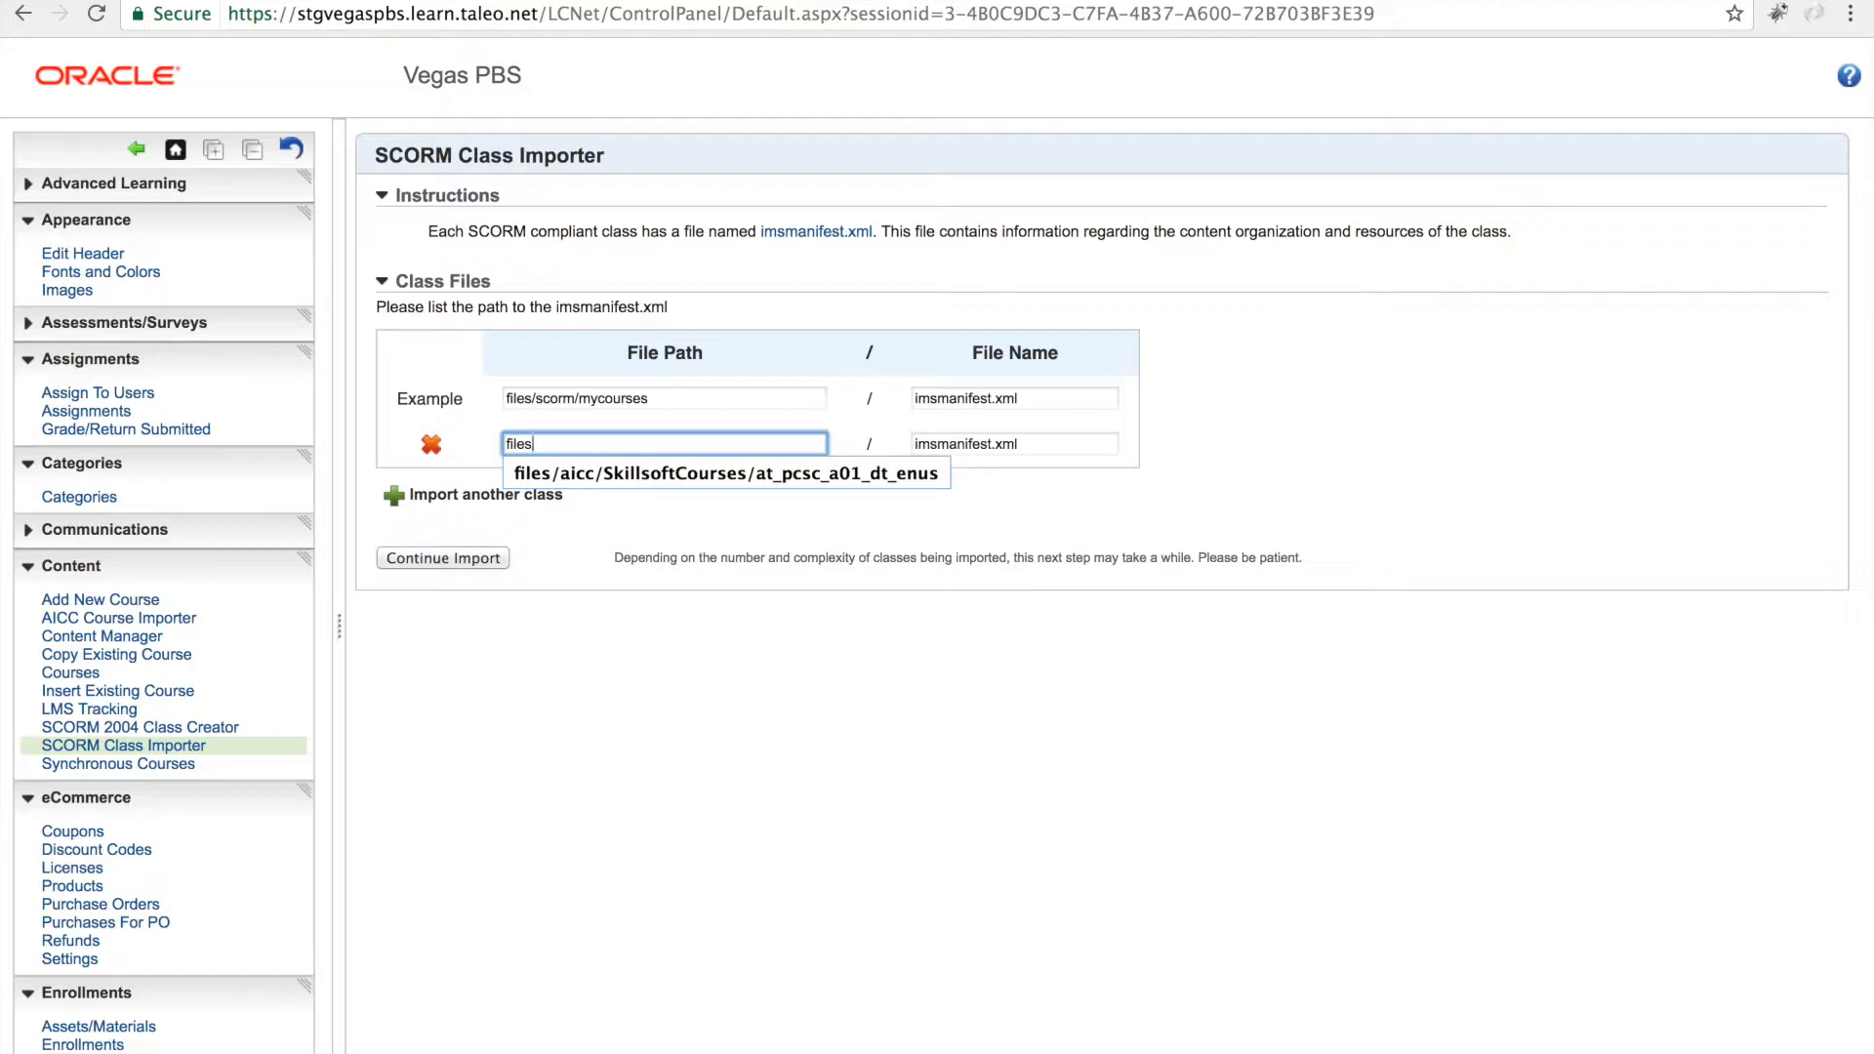
text(/sc)
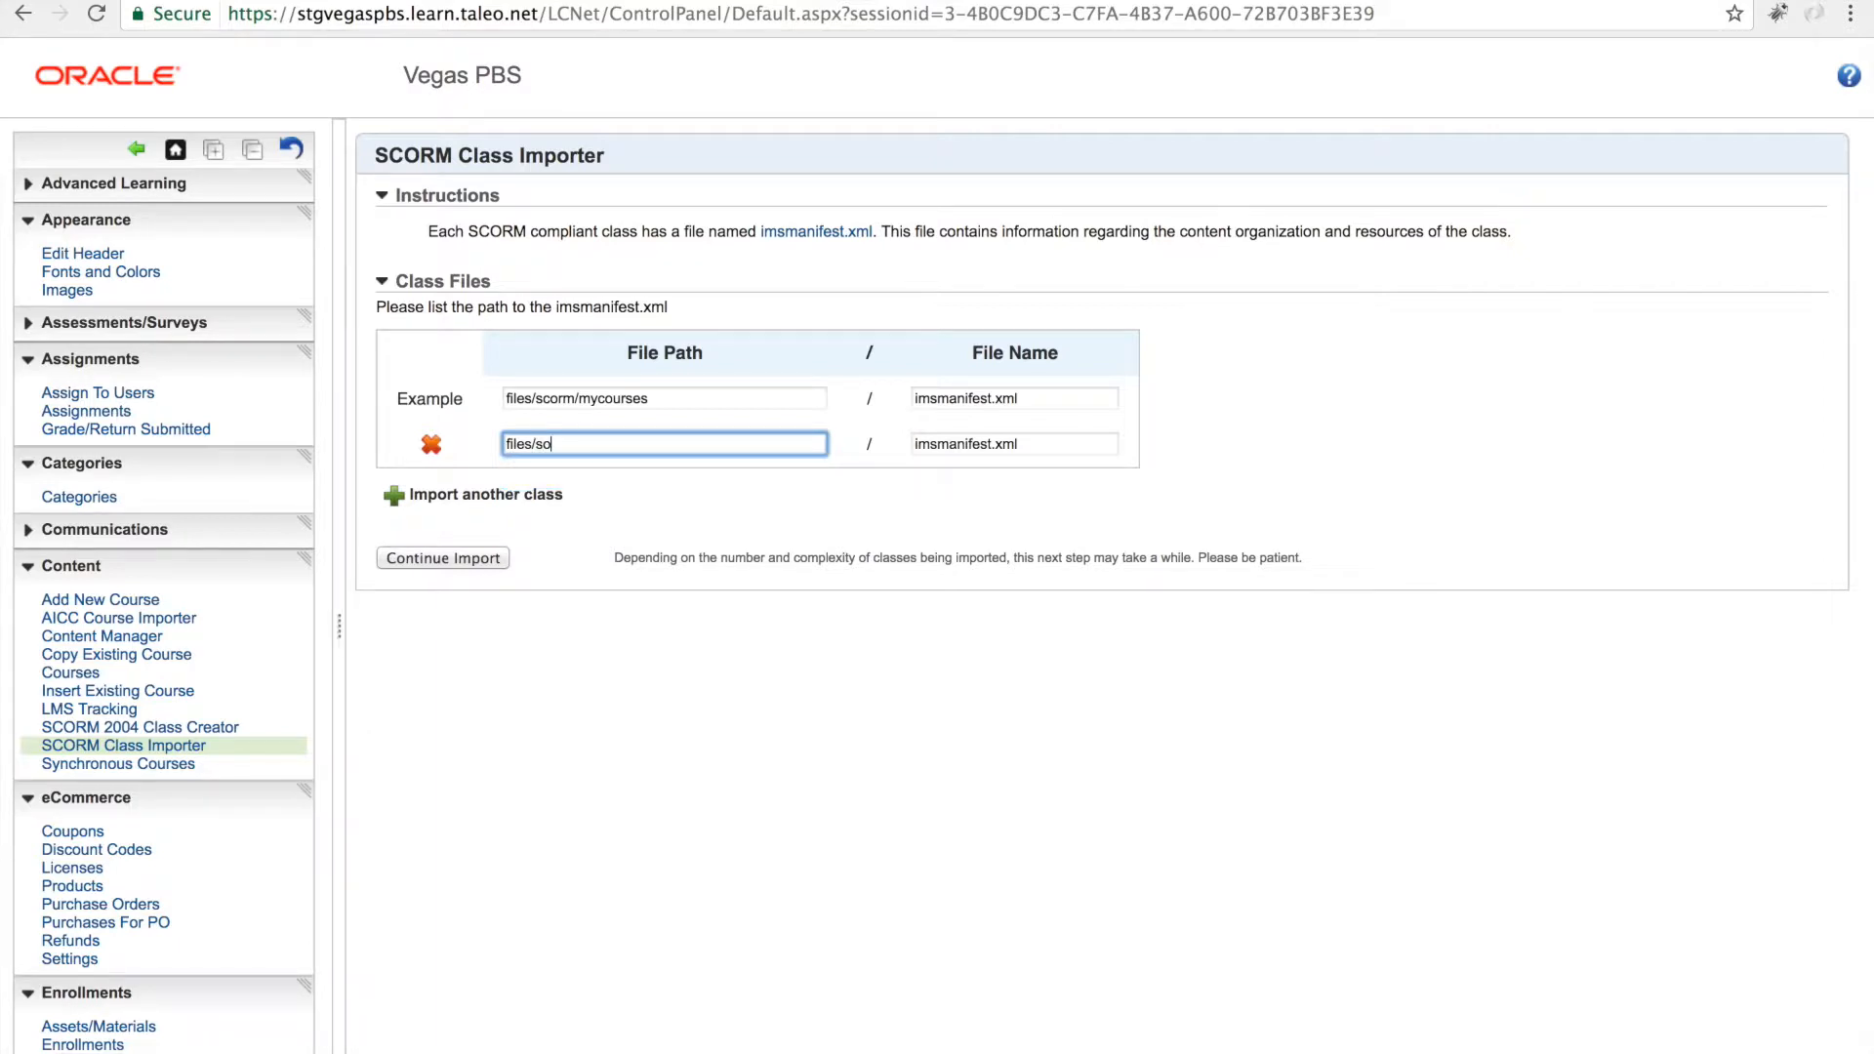
text(orm/)
text(VI)
text(vid )
text(Content/)
text(Lasers)
text(a)
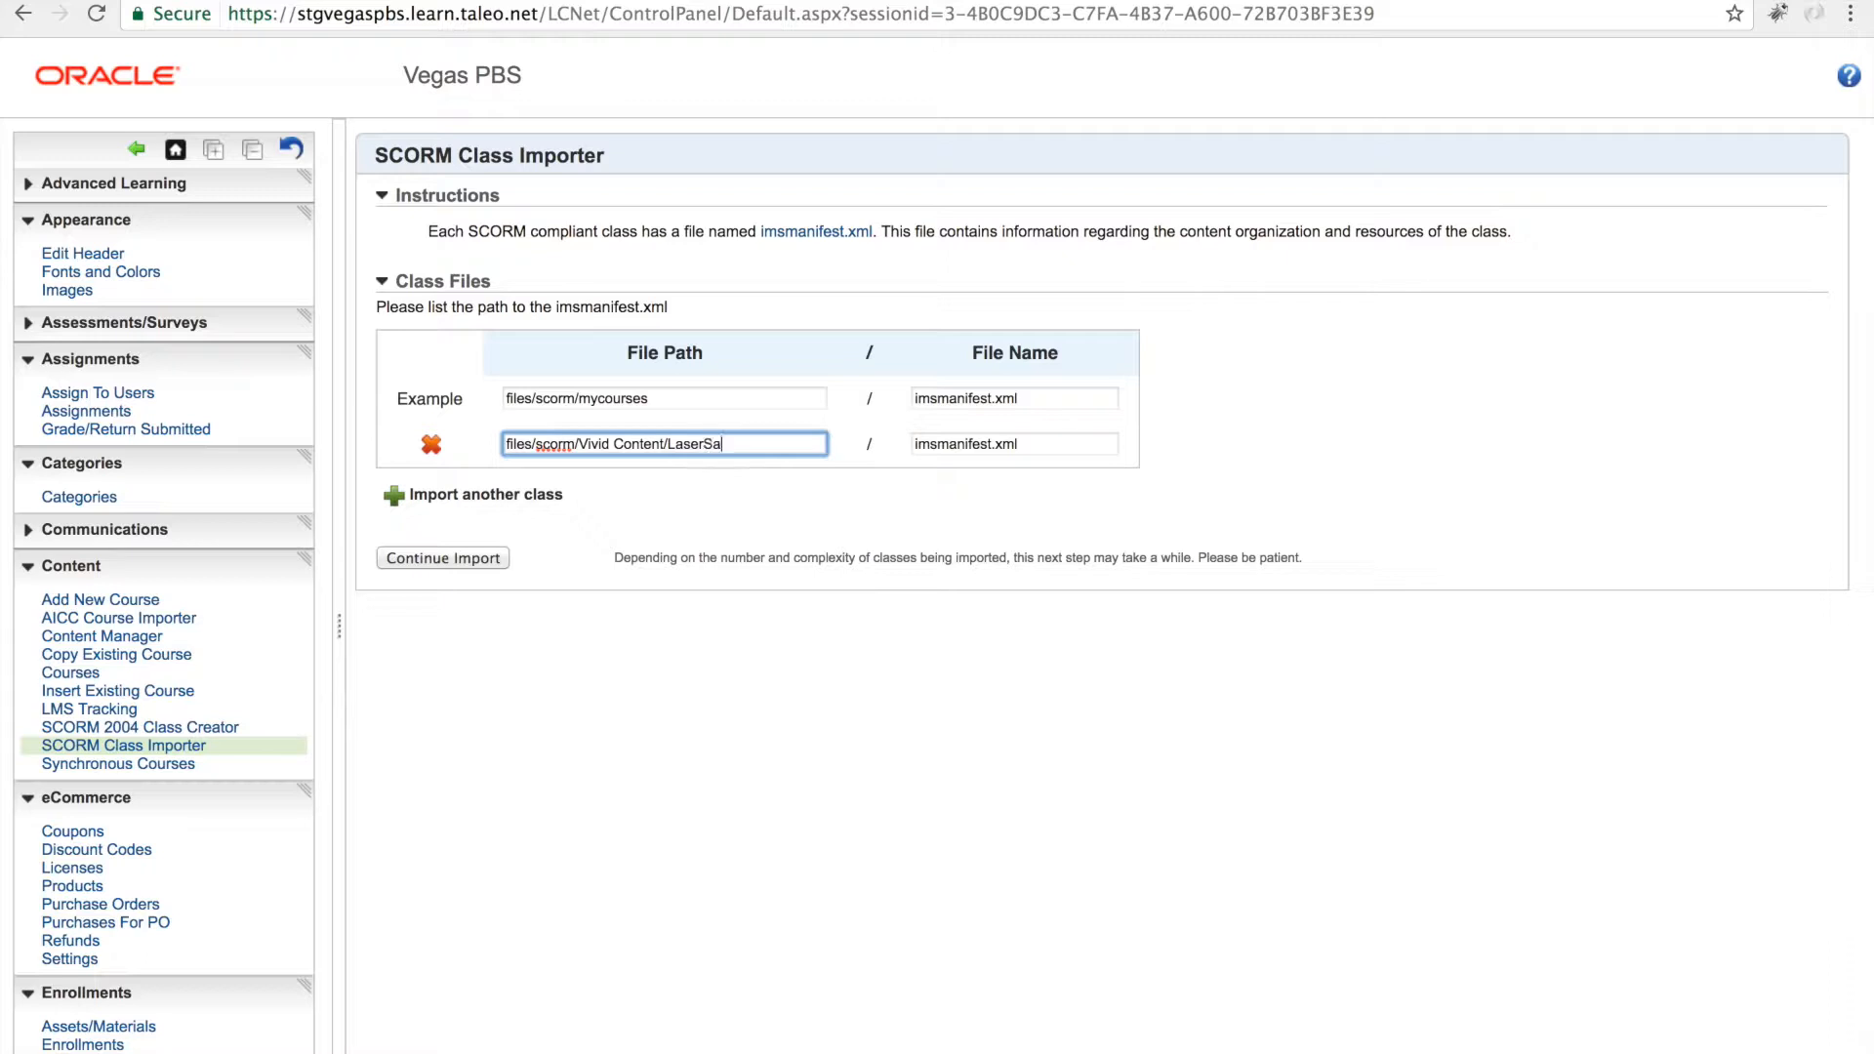
text(fetyLes)
key(BackSpace)
key(BackSpace)
key(BackSpace)
text(/Laser)
text(SafetyF)
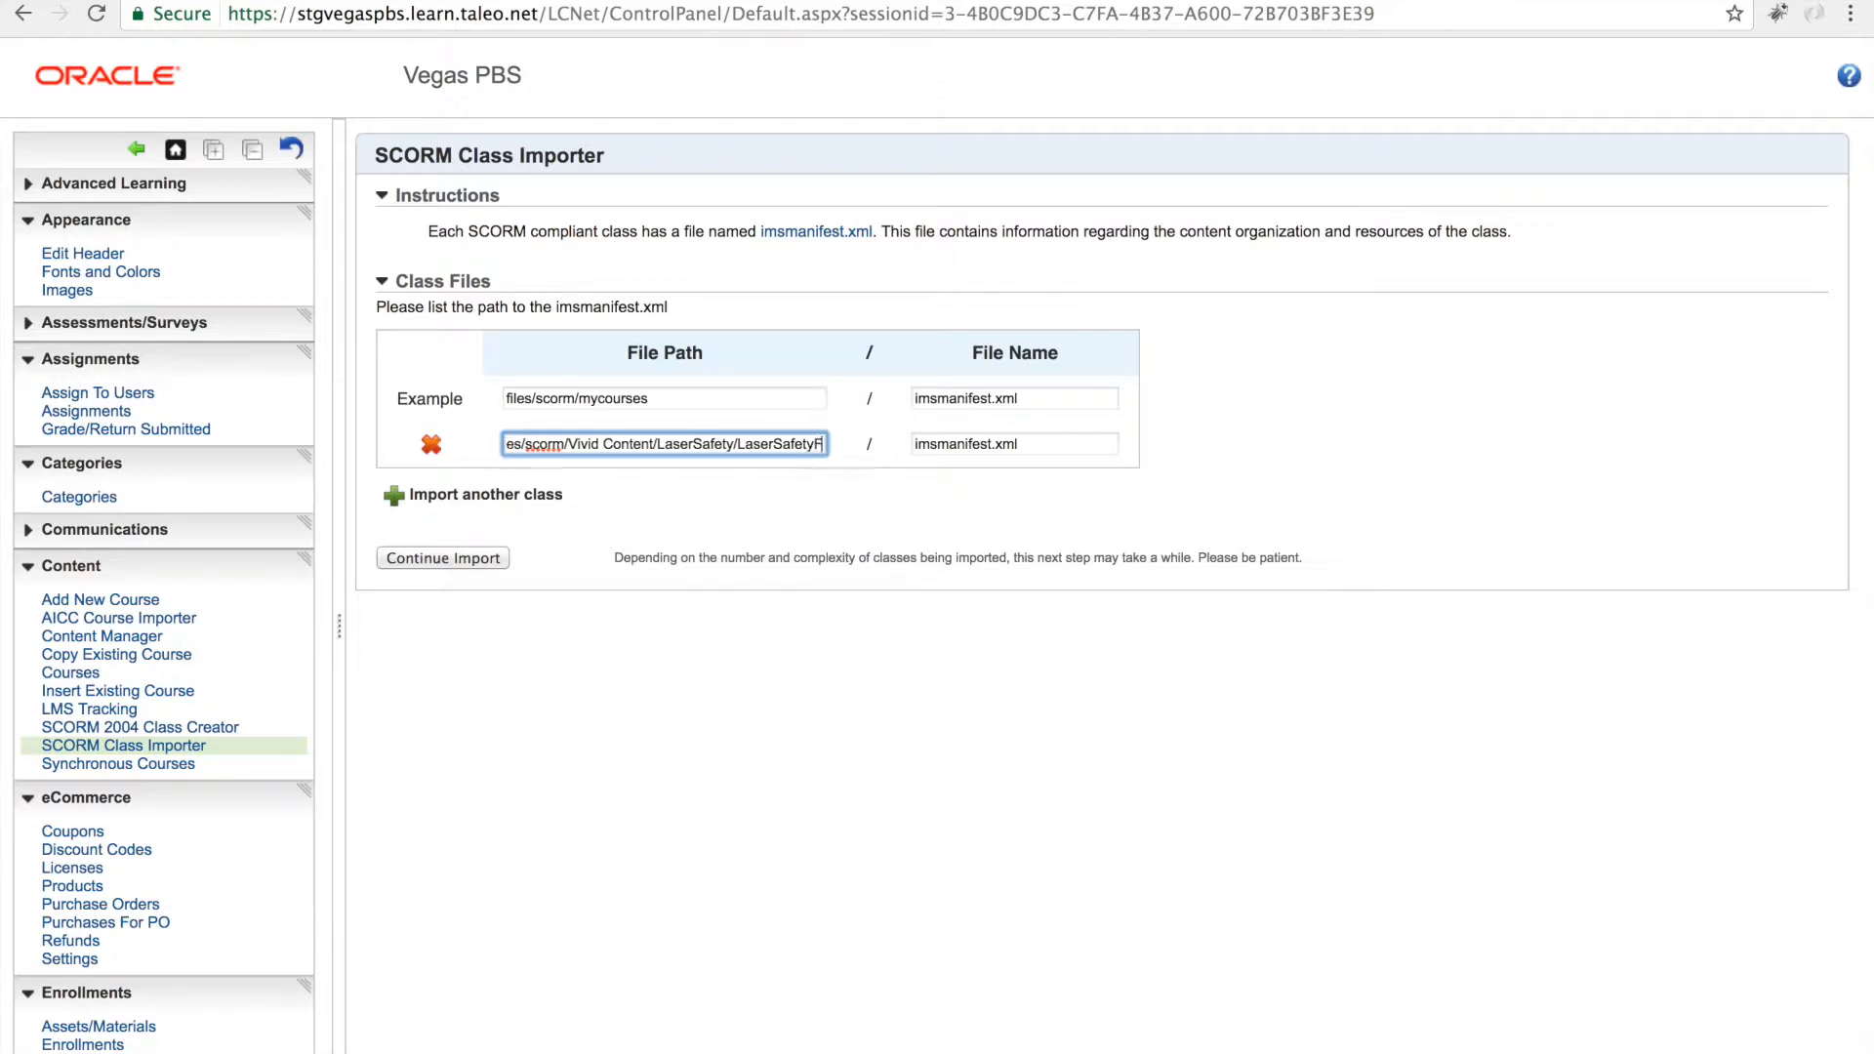
text(und)
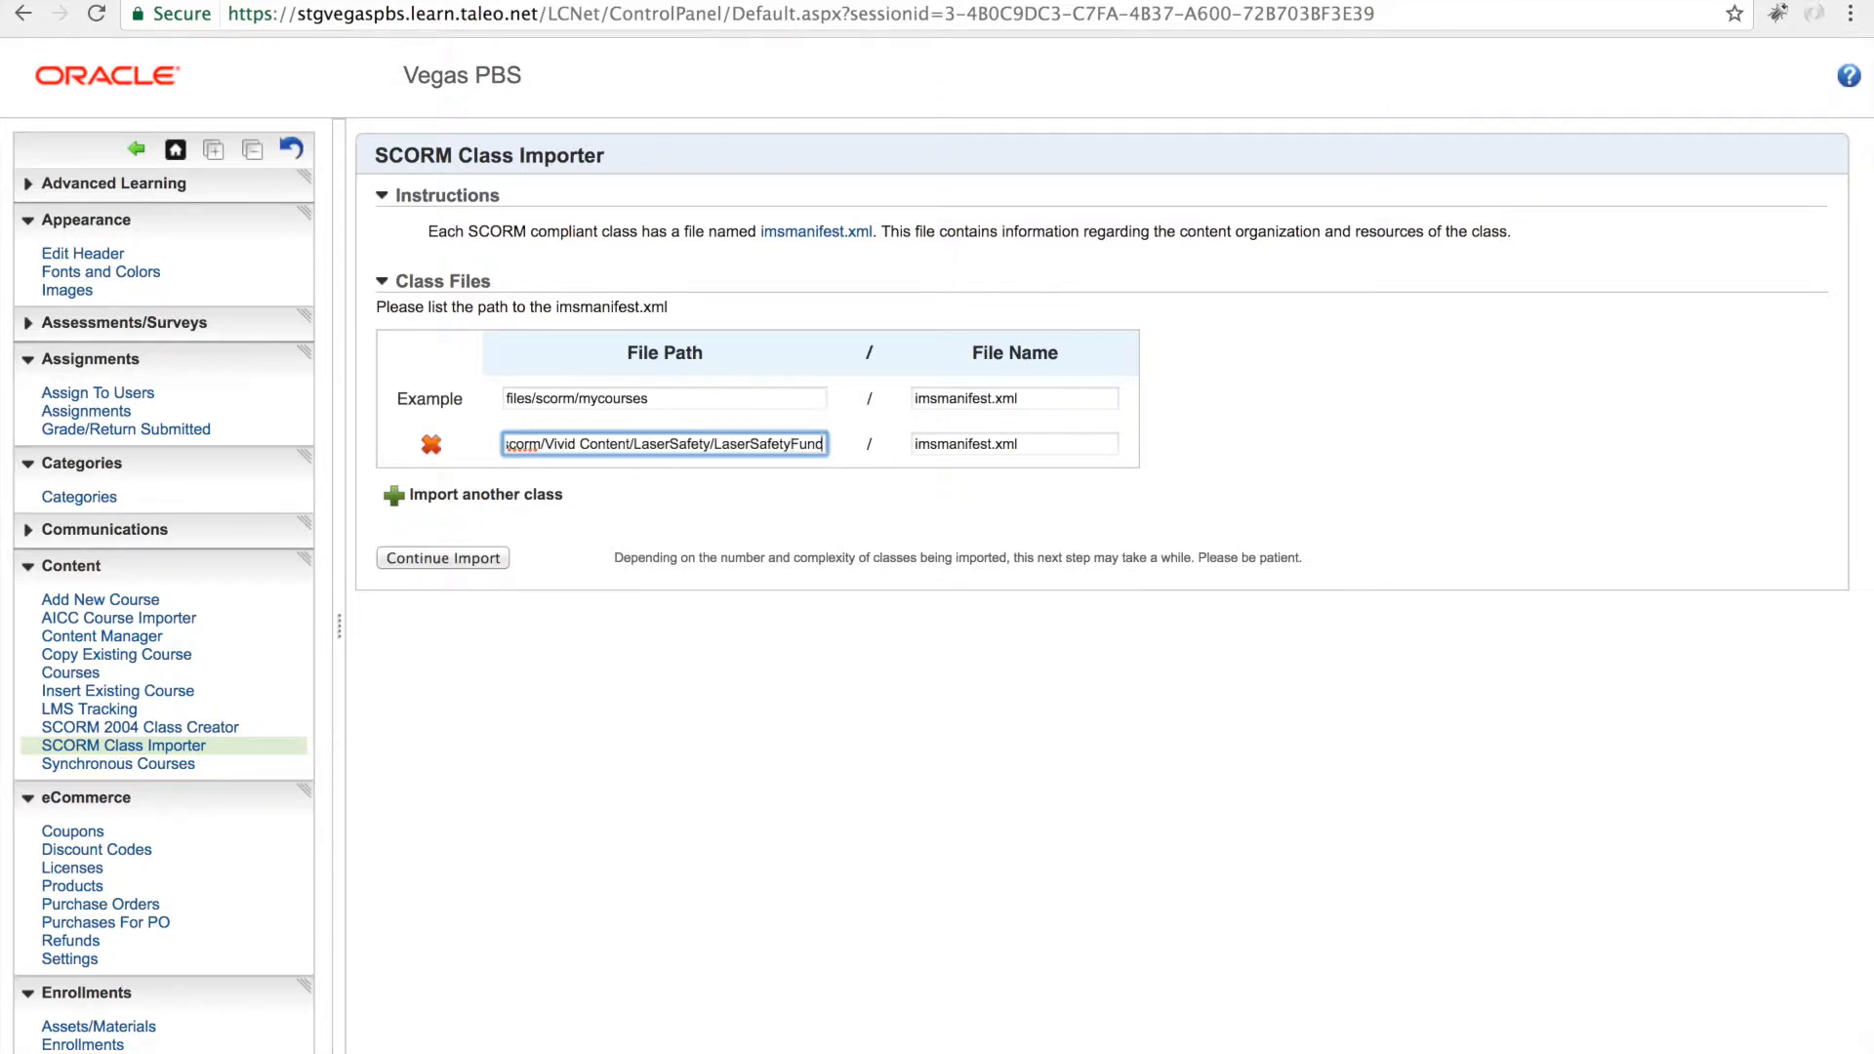
- Submit only the one class file for import and set the Laser Safety course's action to Import New
click(497, 499)
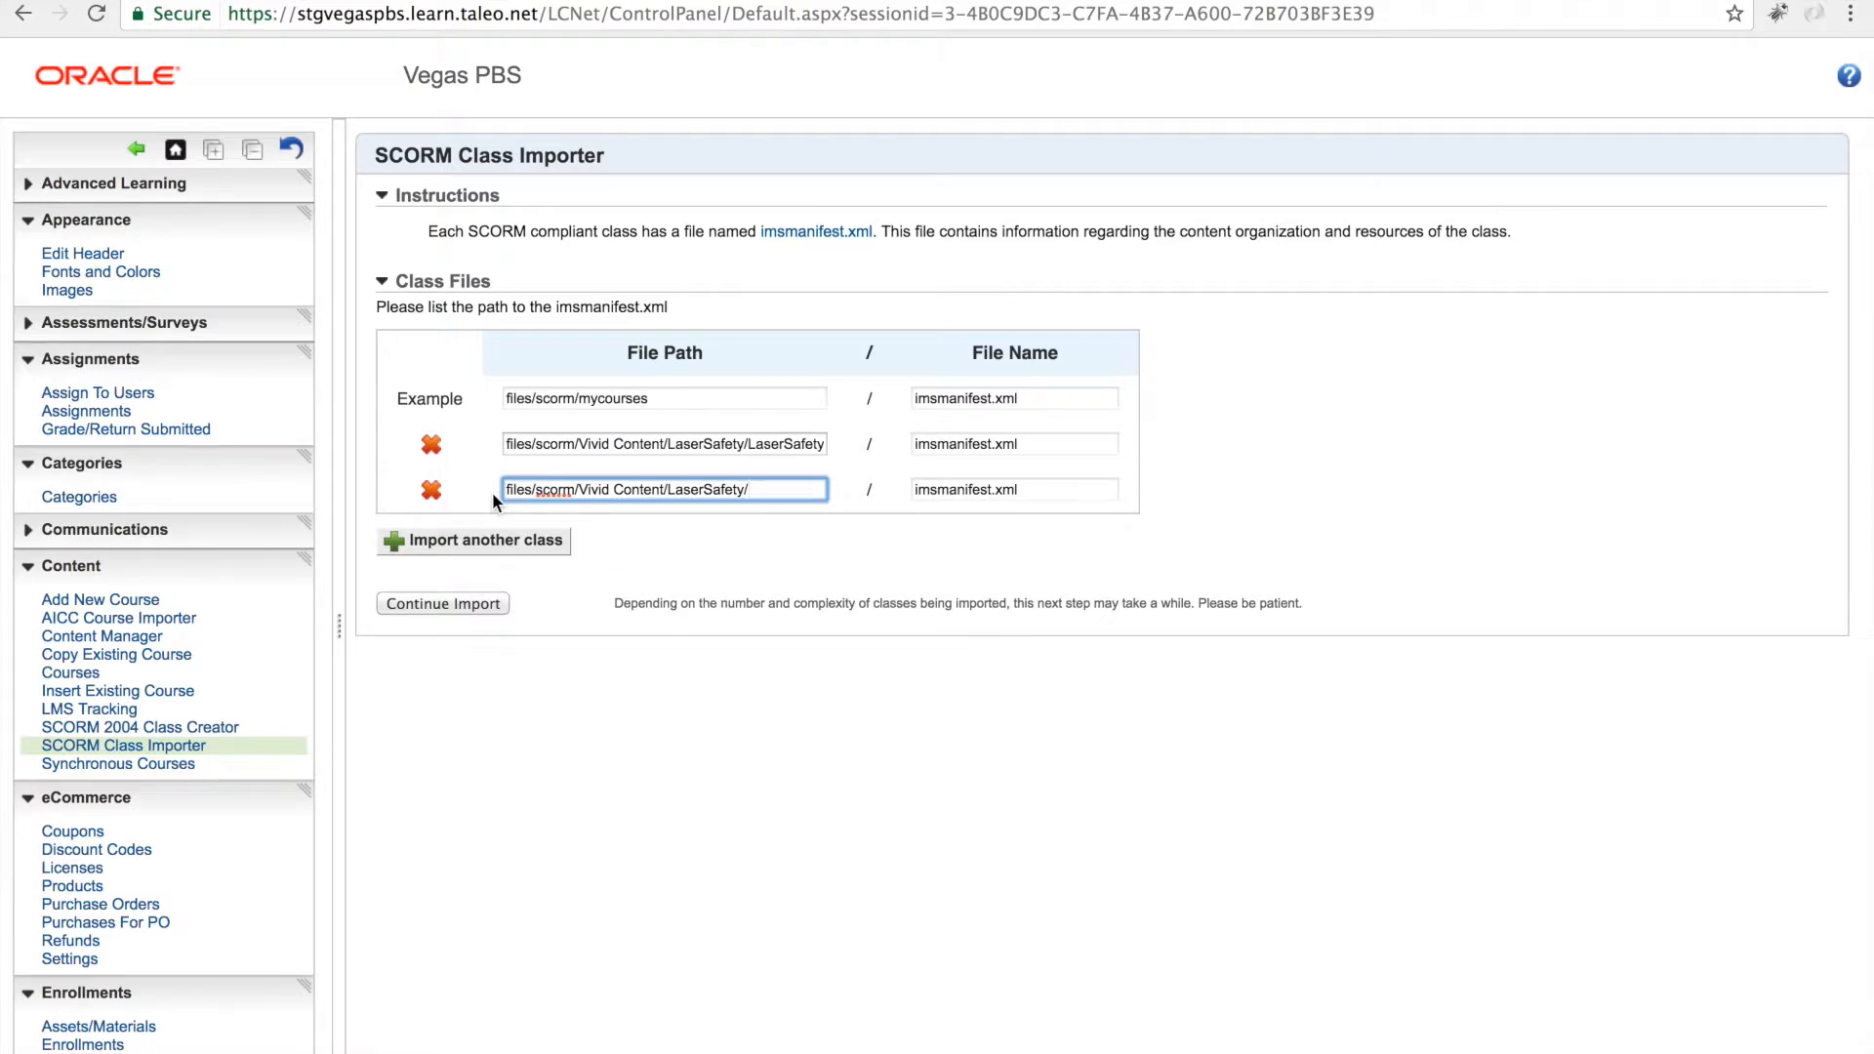
click(432, 492)
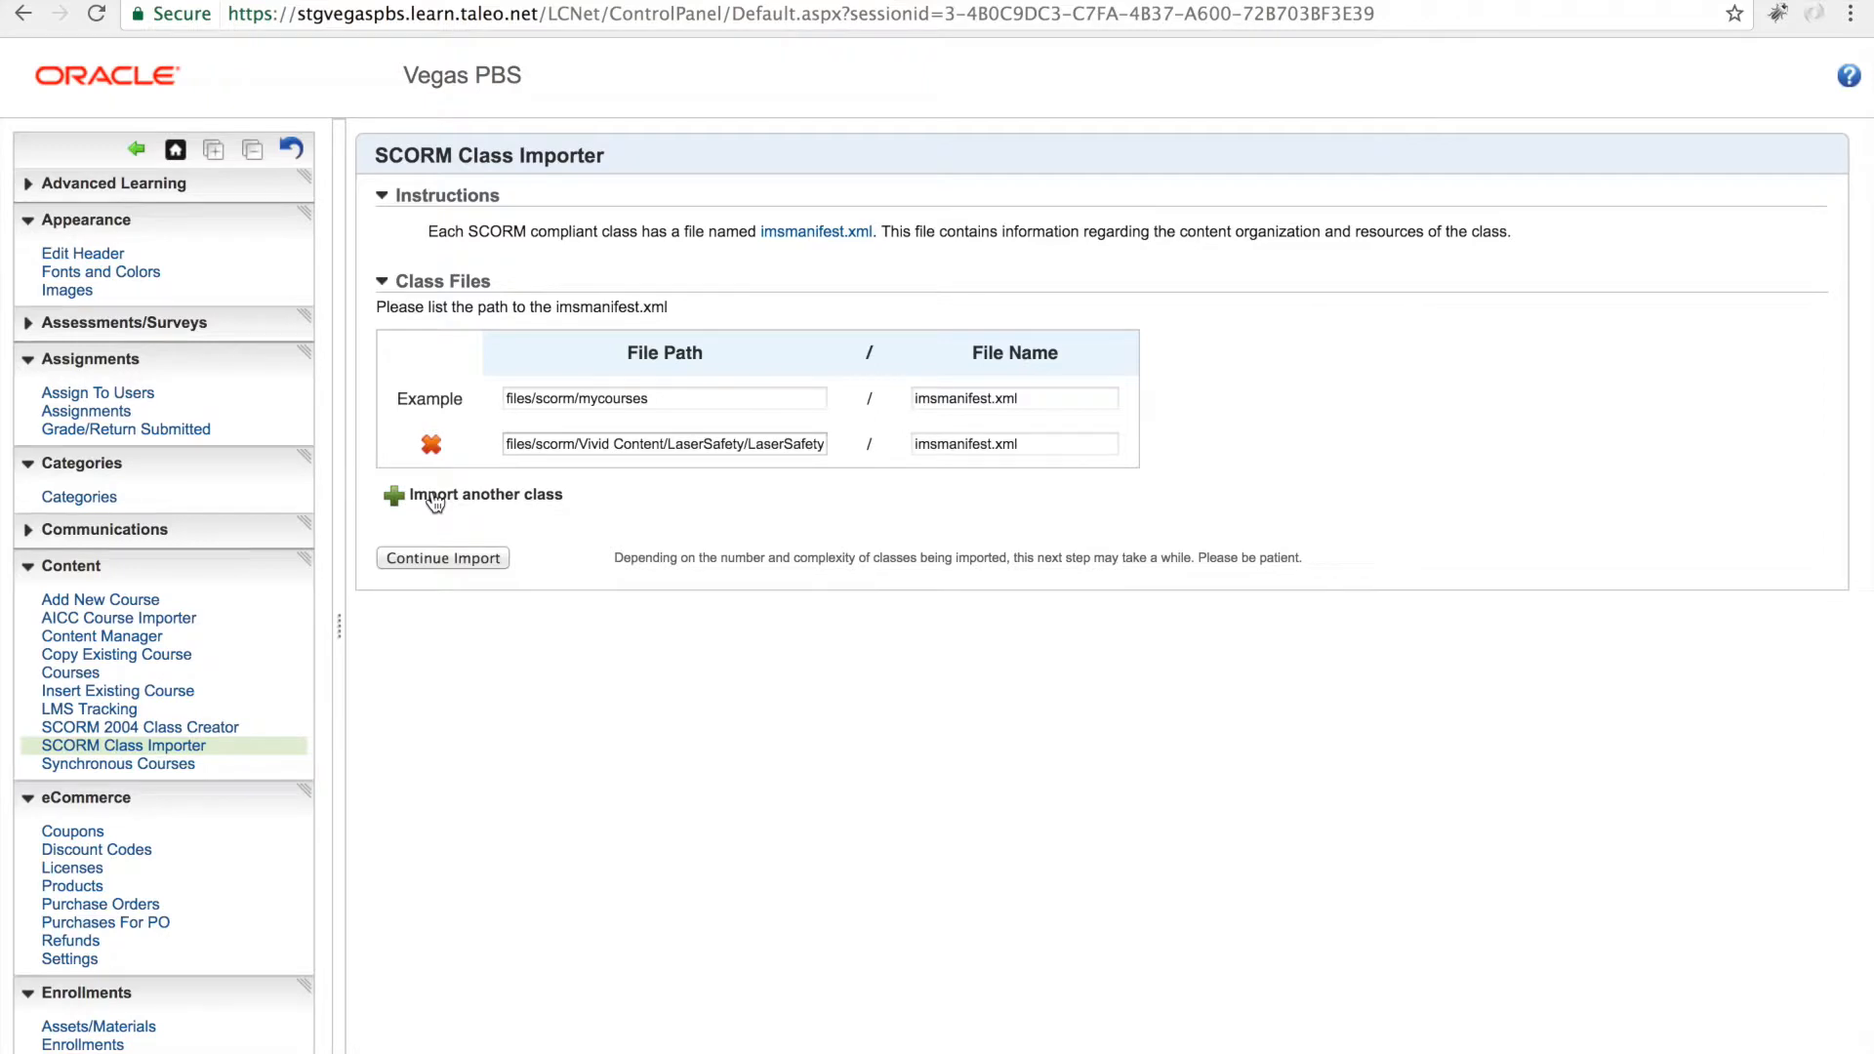
click(454, 559)
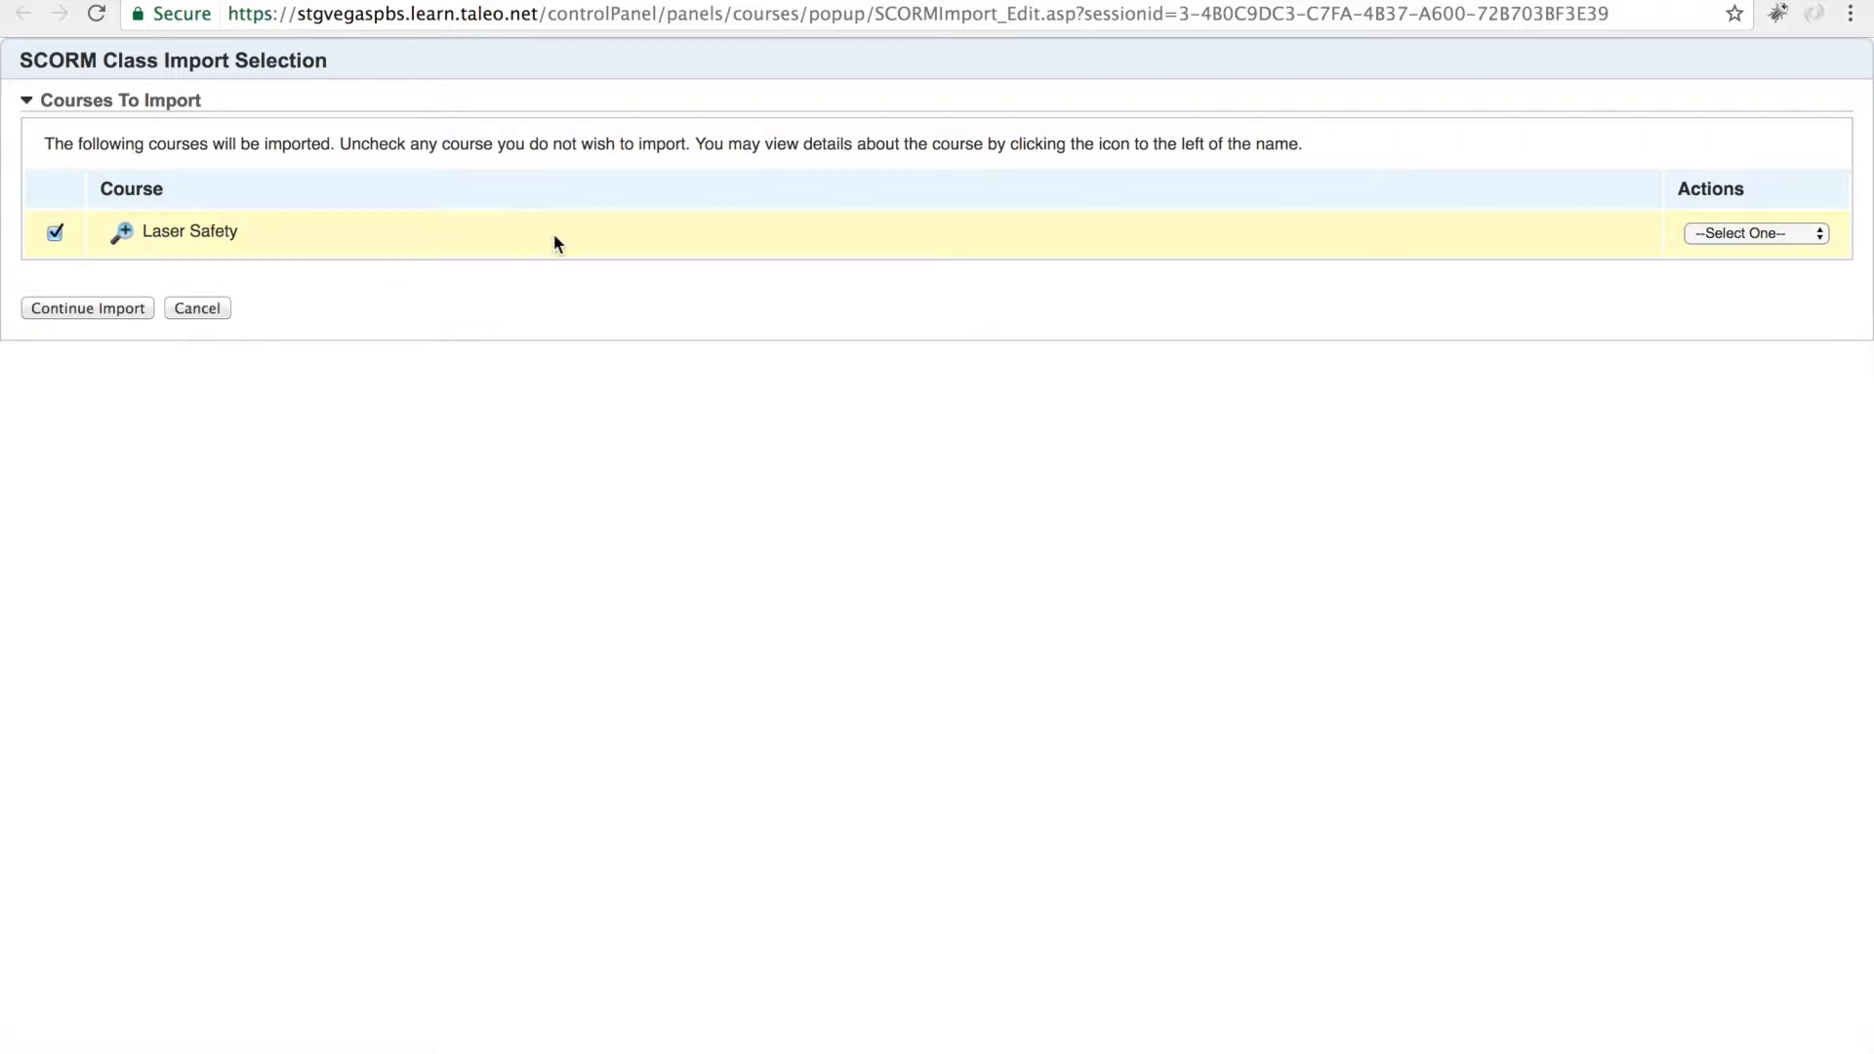
click(1811, 234)
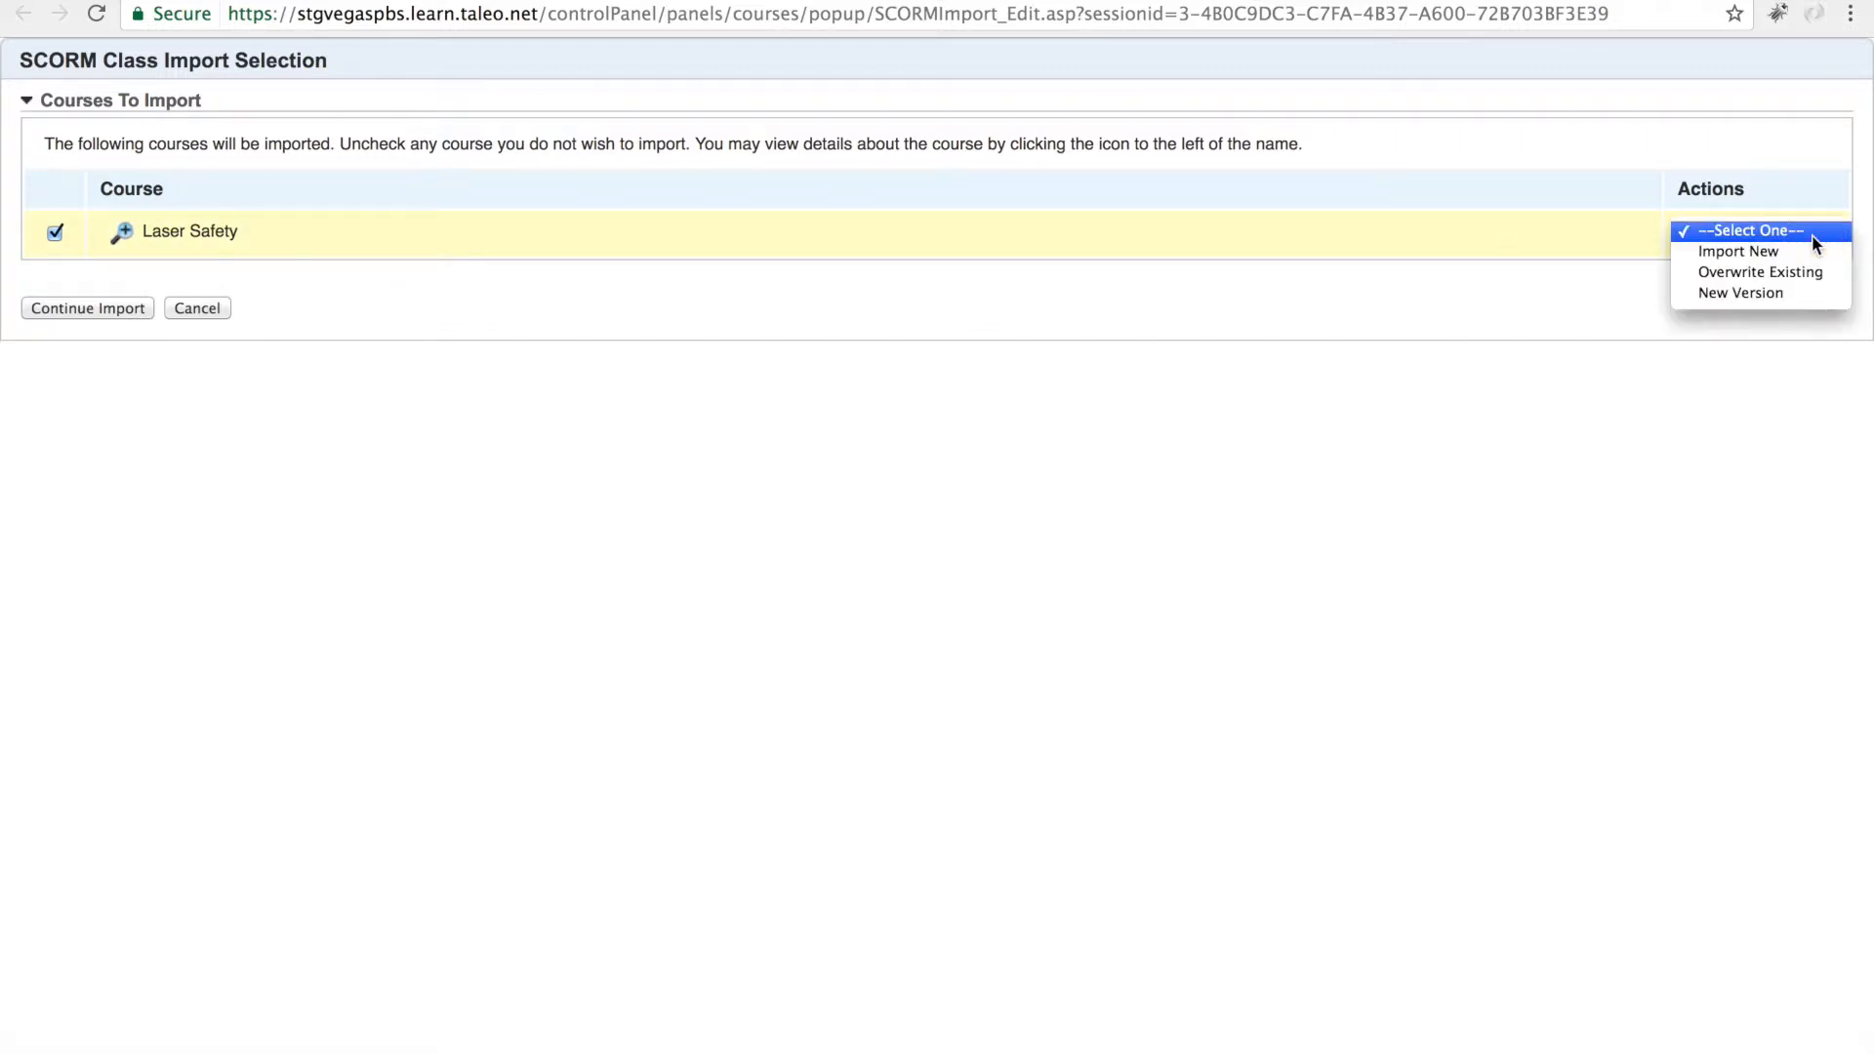
click(1764, 253)
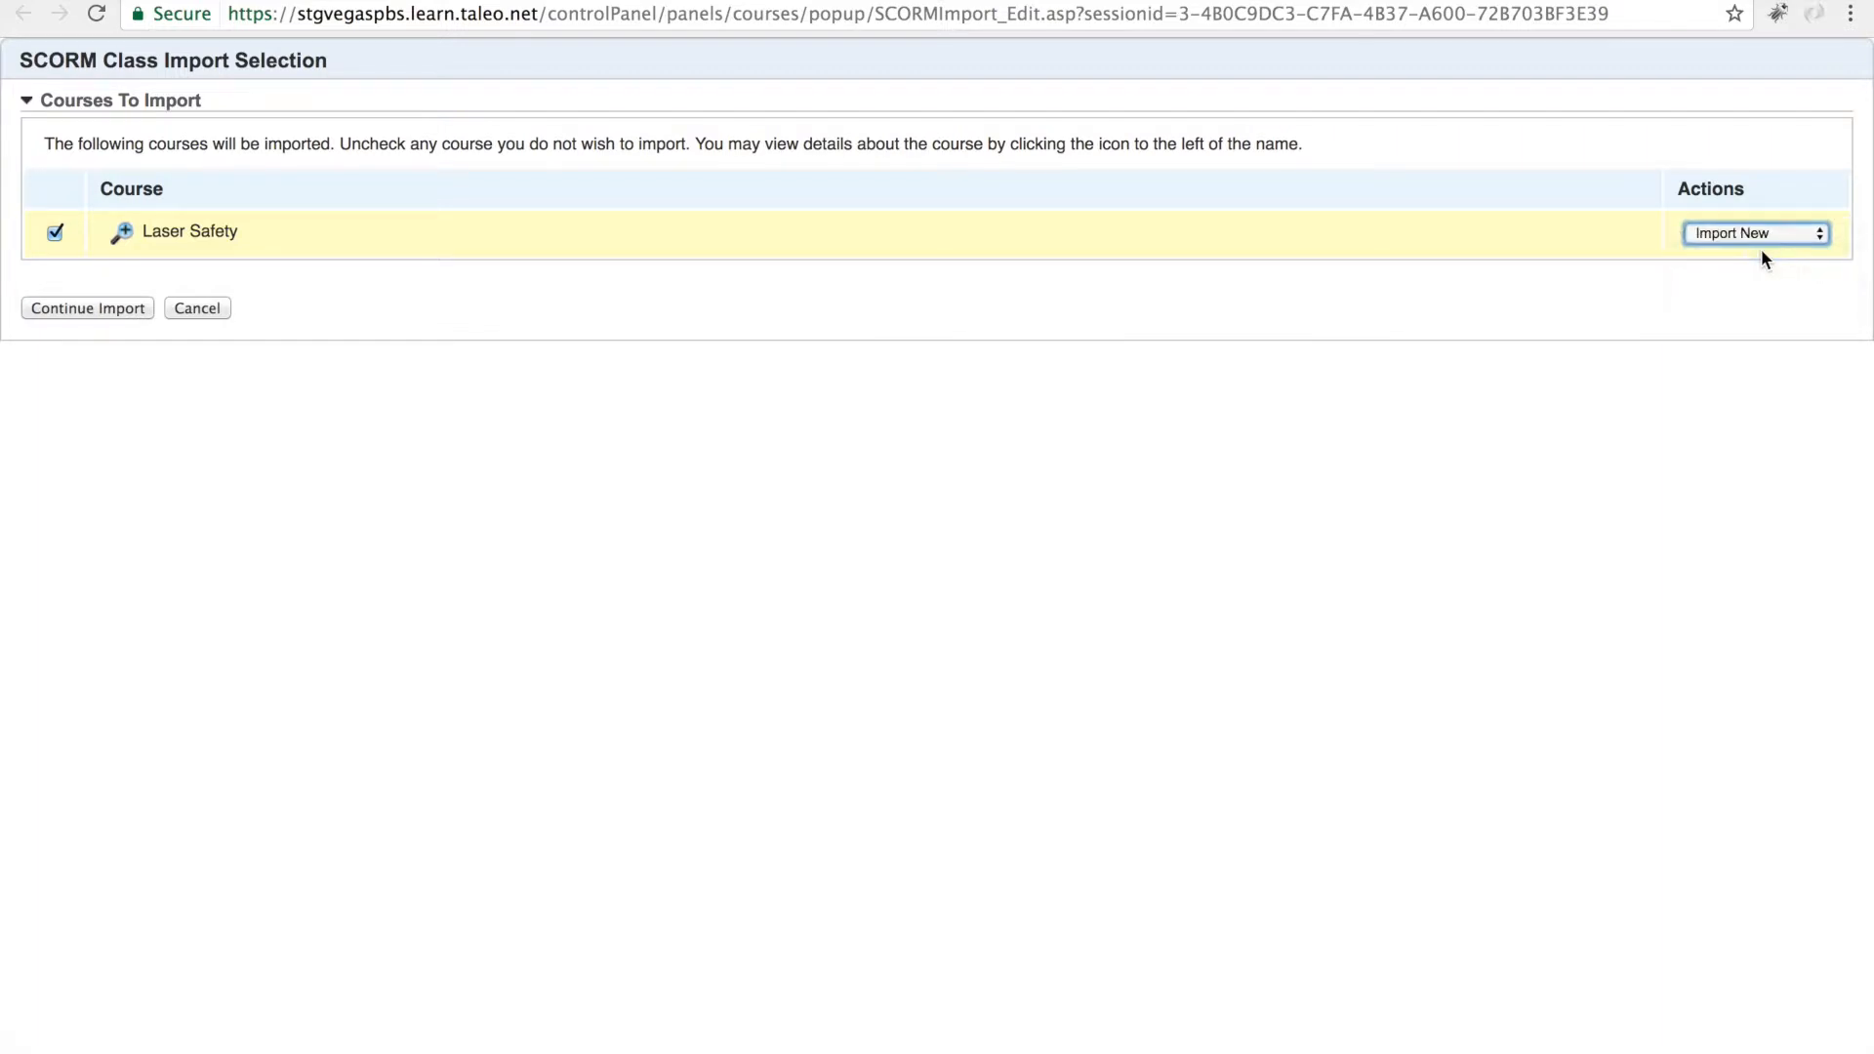
click(85, 308)
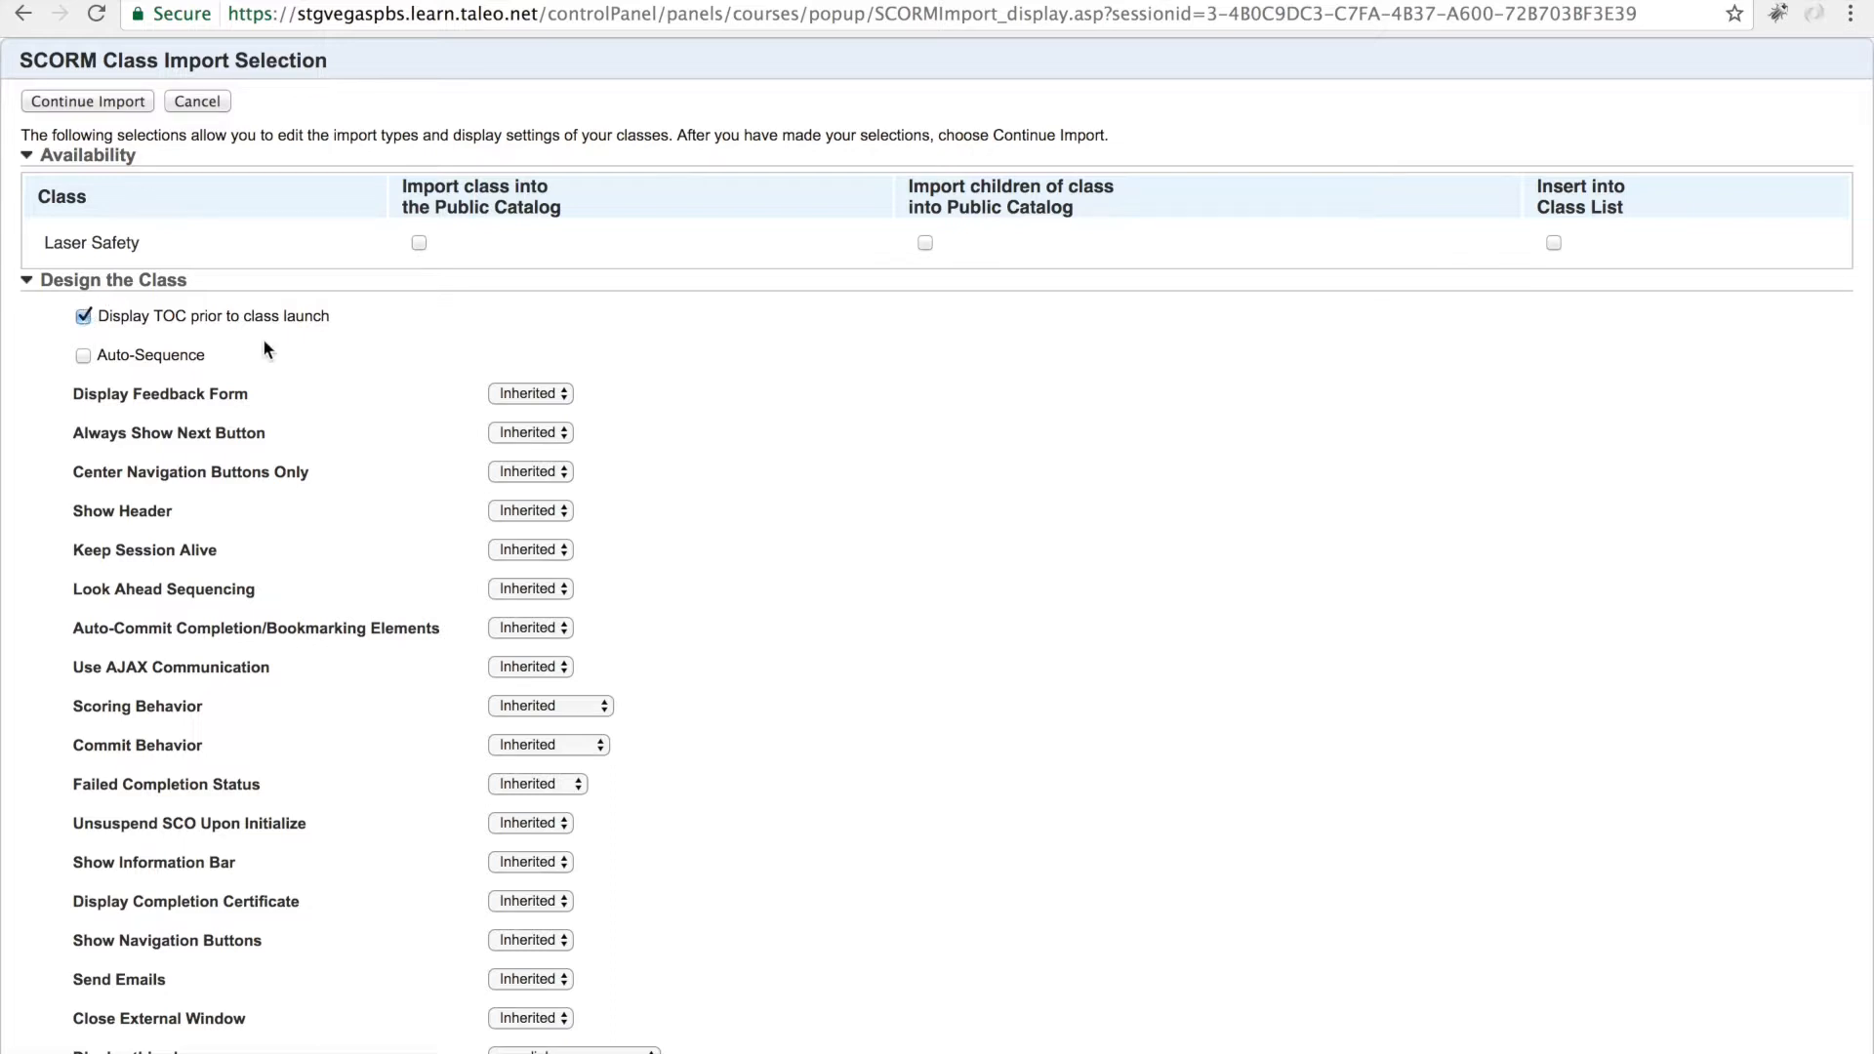
- Enable importing the Laser Safety class and its children into the Public Catalog
scroll(283, 423, down, 3)
scroll(283, 423, up, 3)
click(925, 242)
scroll(359, 319, down, 3)
scroll(390, 371, up, 3)
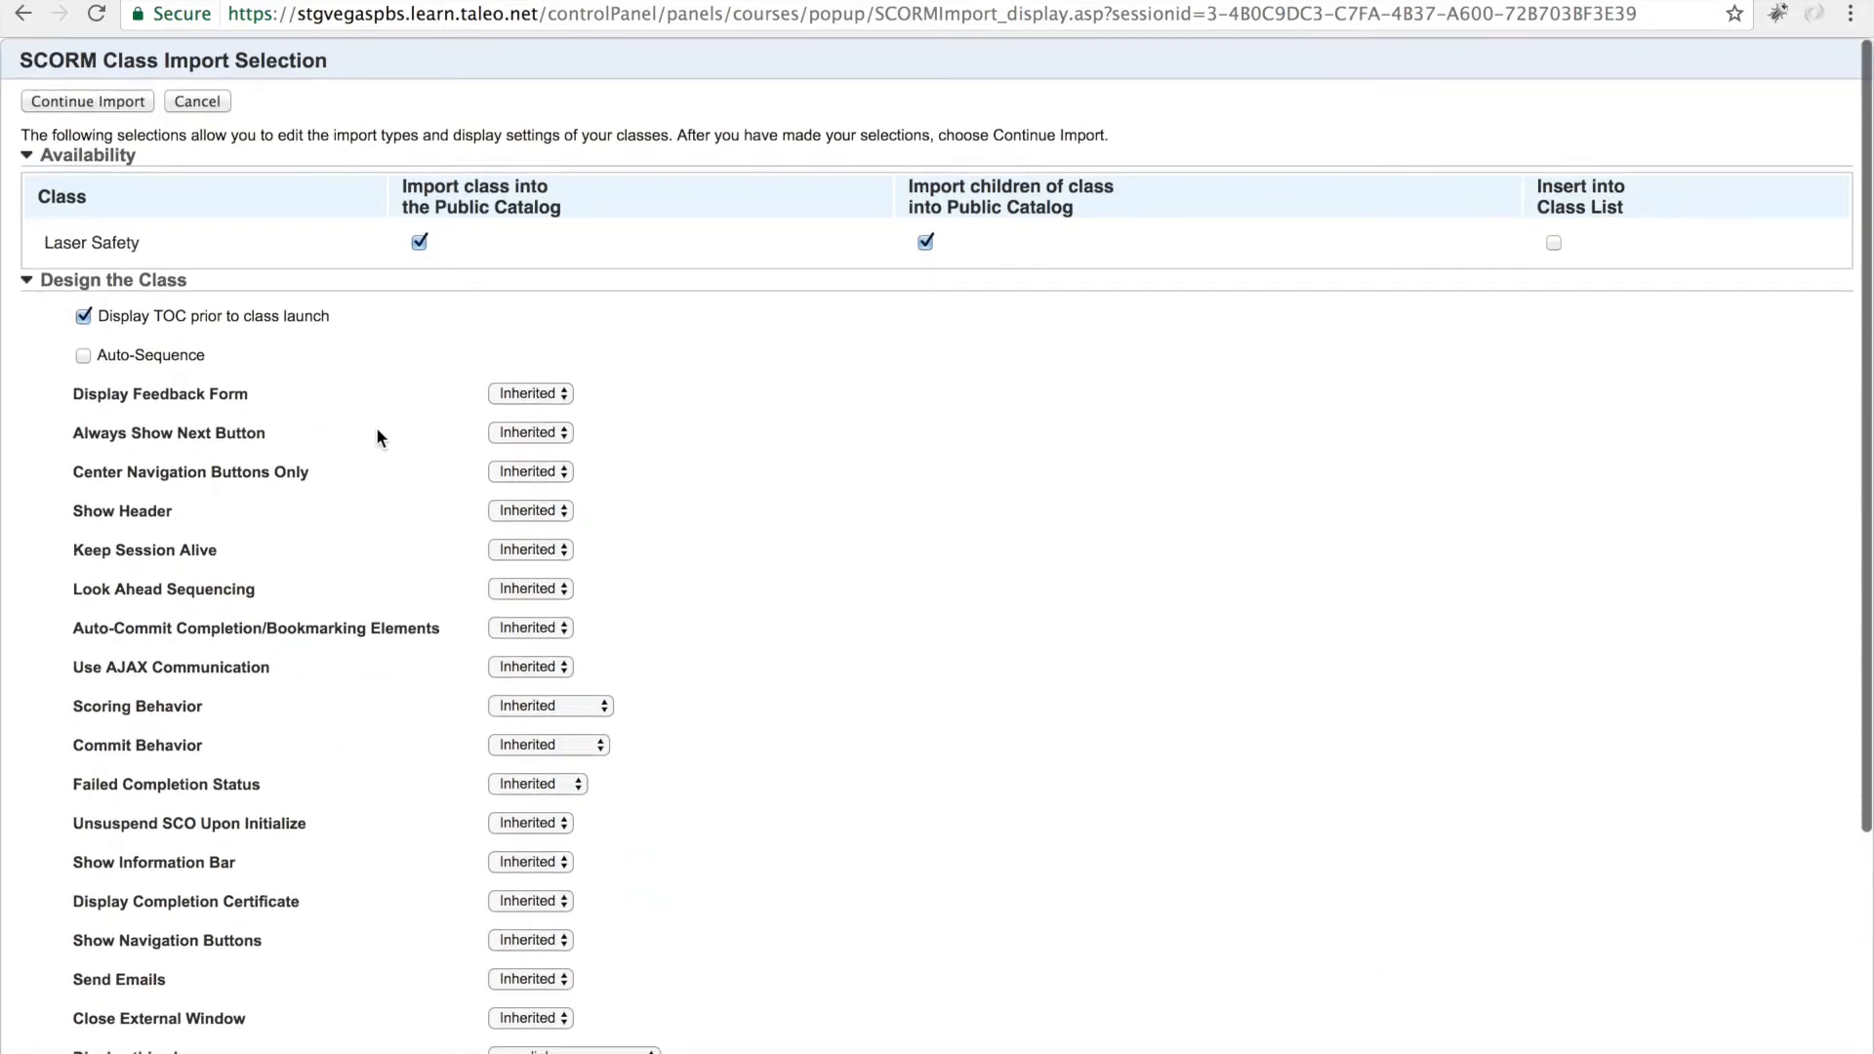
- Review the class design settings, keep their default values and complete the import
scroll(414, 576, down, 5)
scroll(414, 577, up, 5)
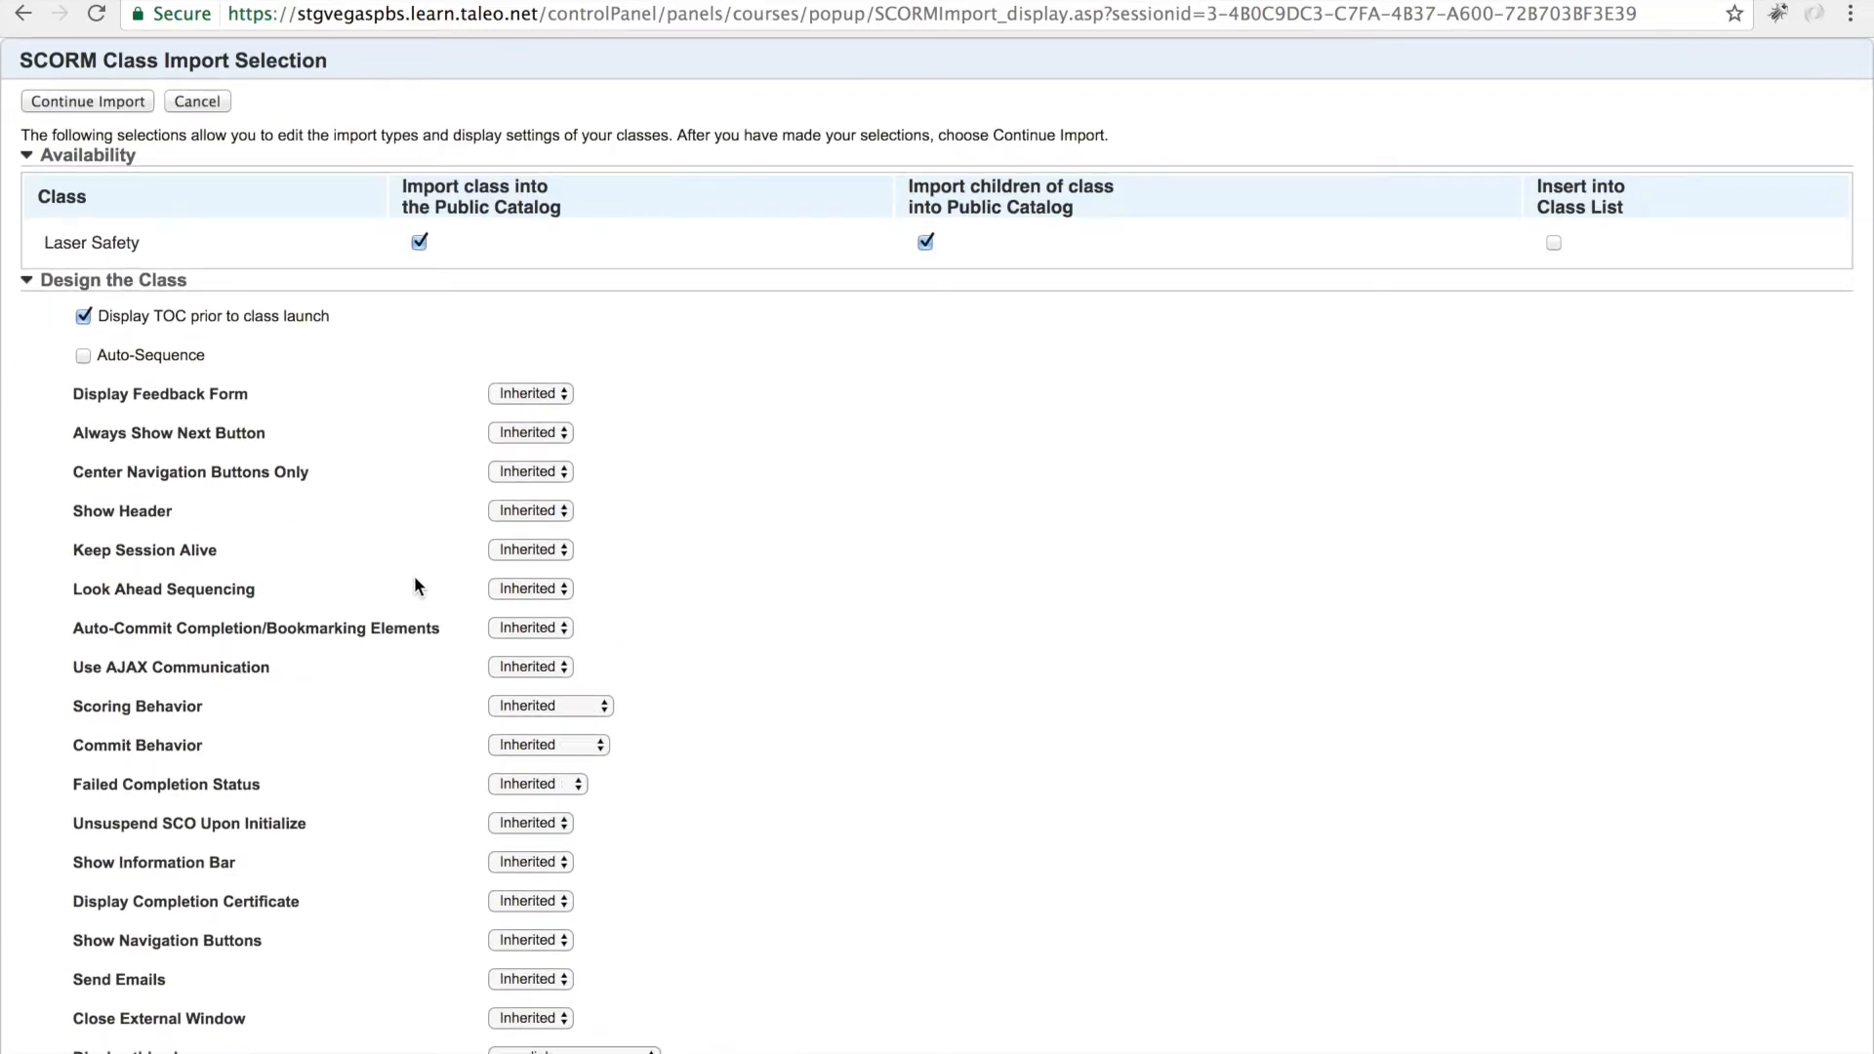
scroll(413, 576, down, 4)
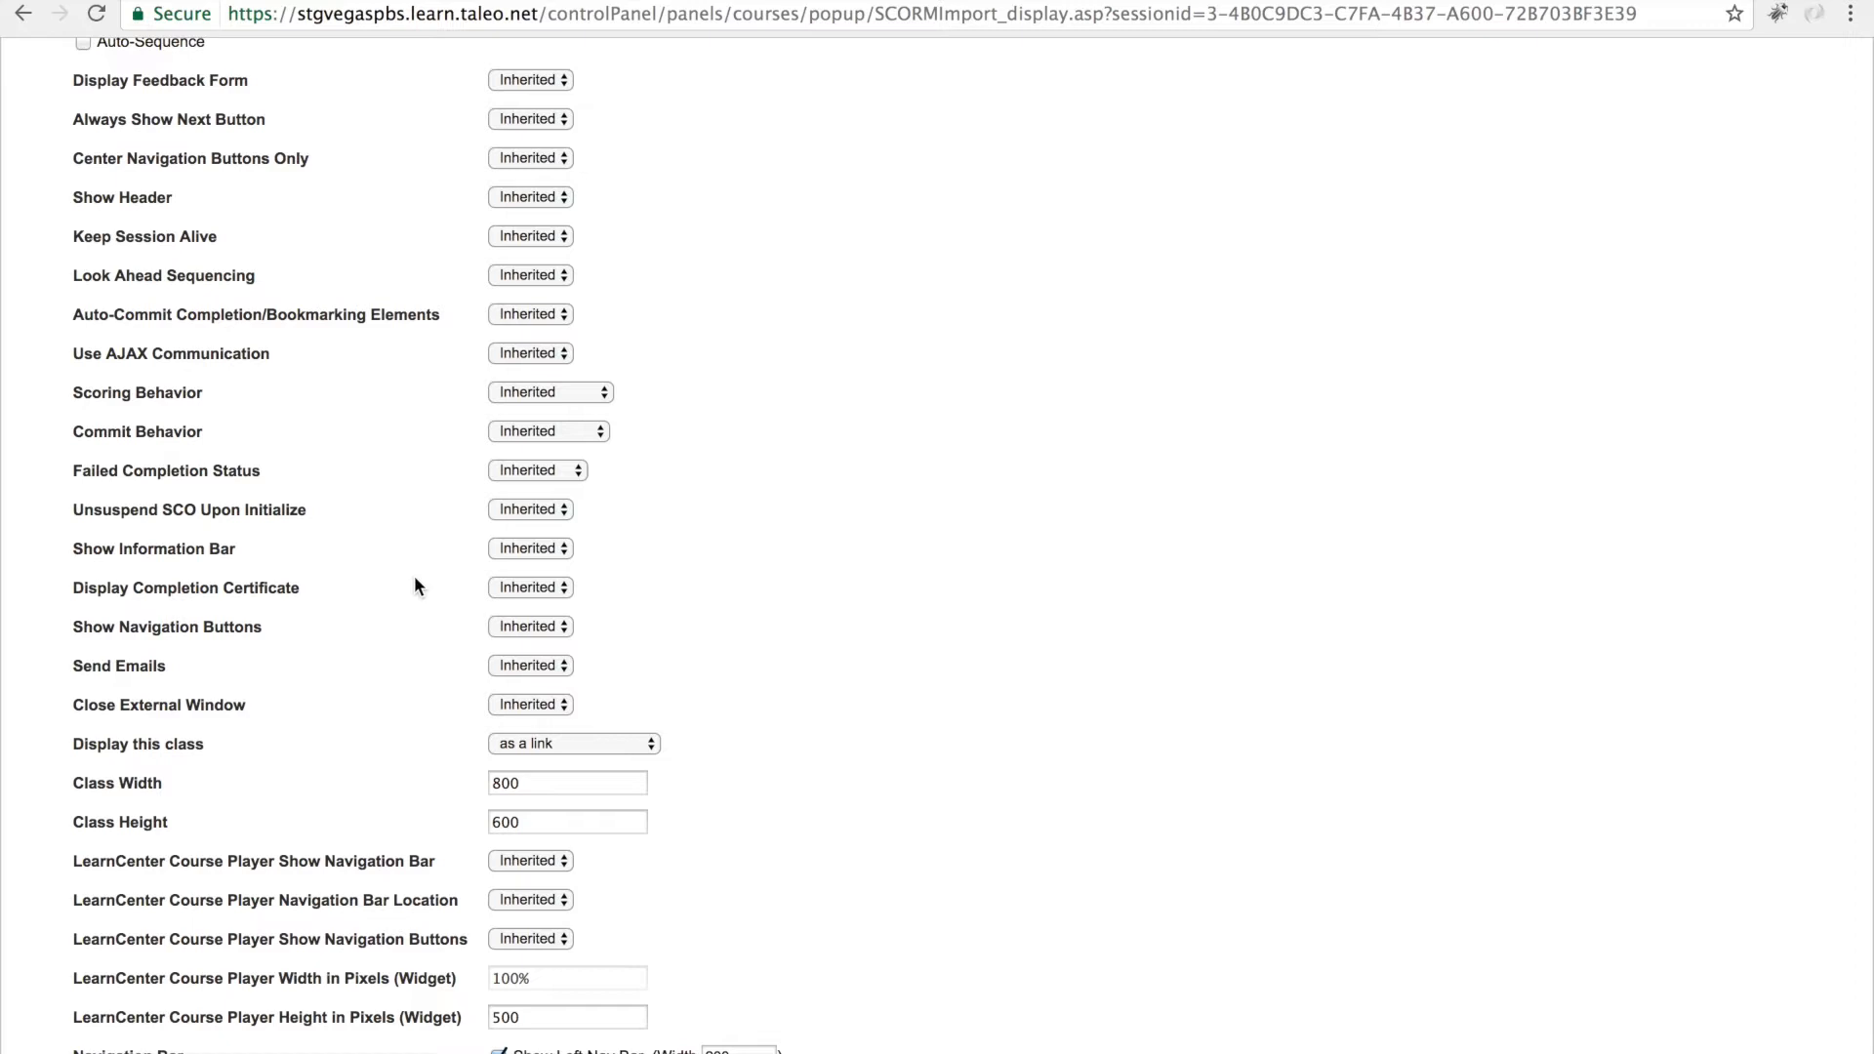
click(158, 790)
scroll(585, 693, up, 5)
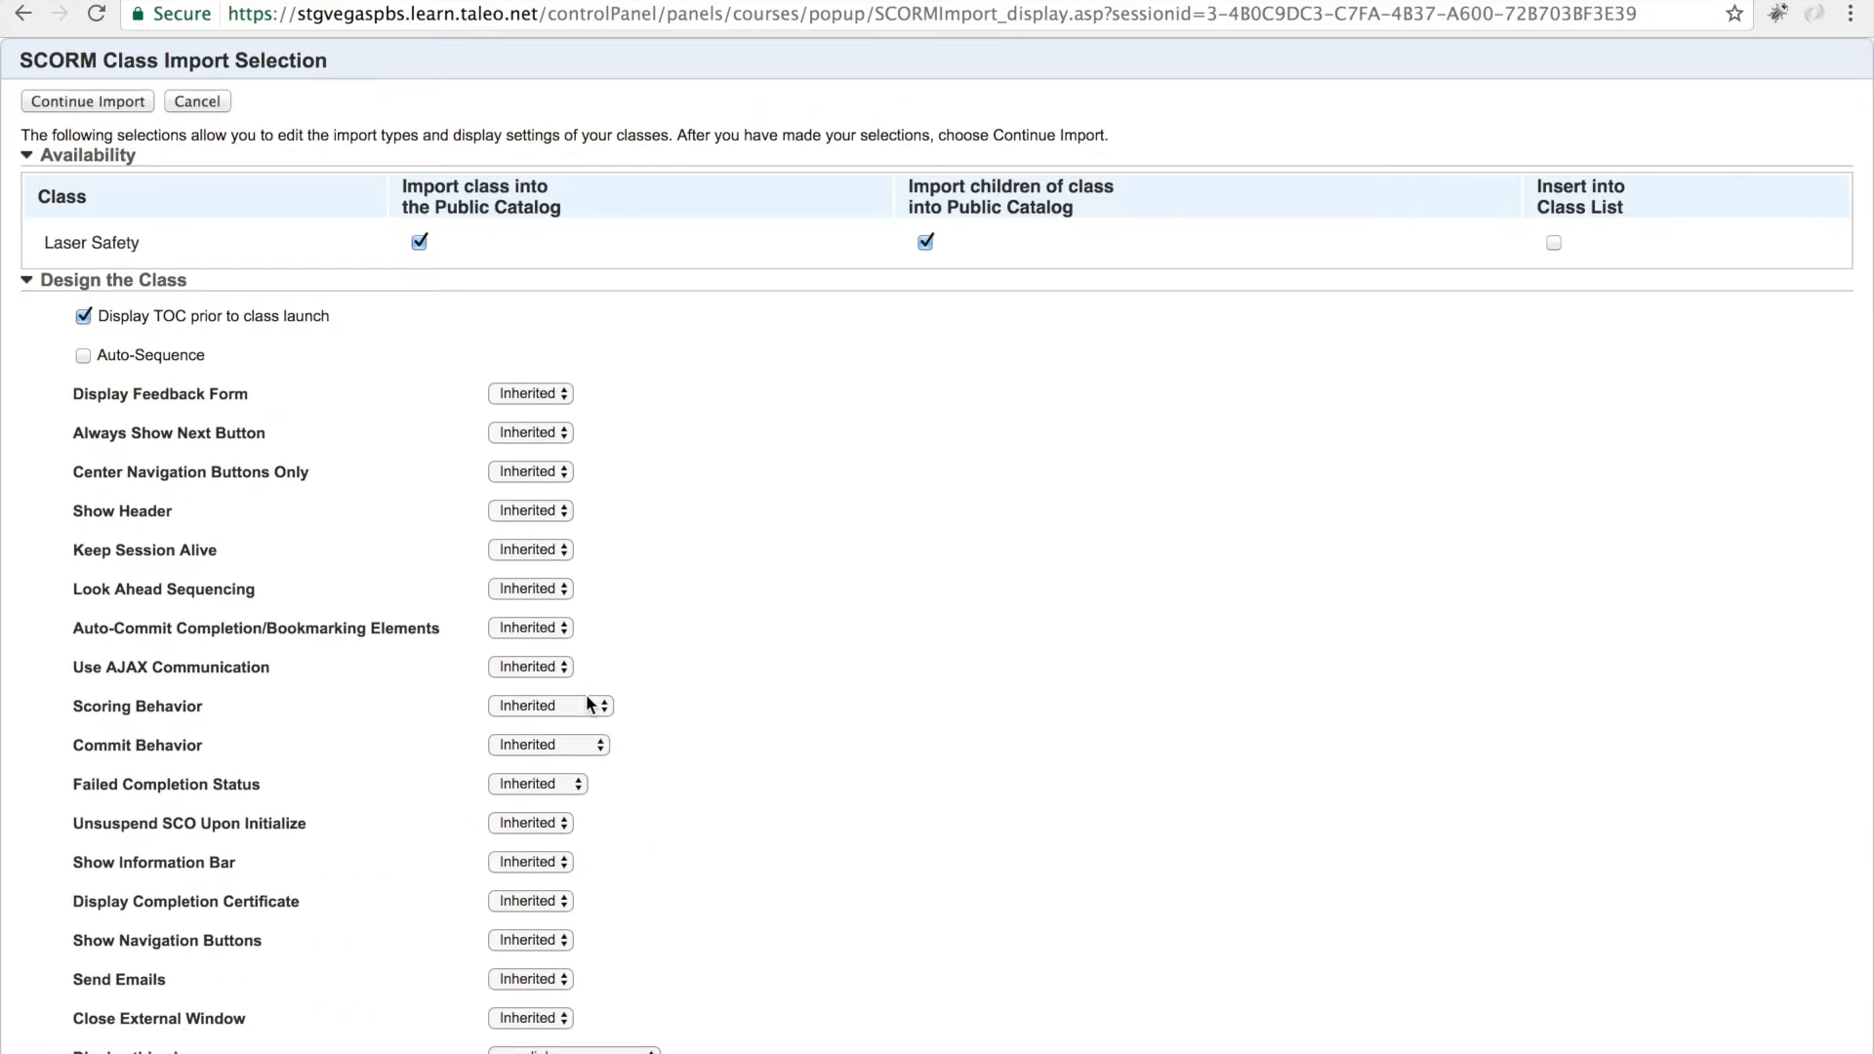
scroll(586, 700, down, 5)
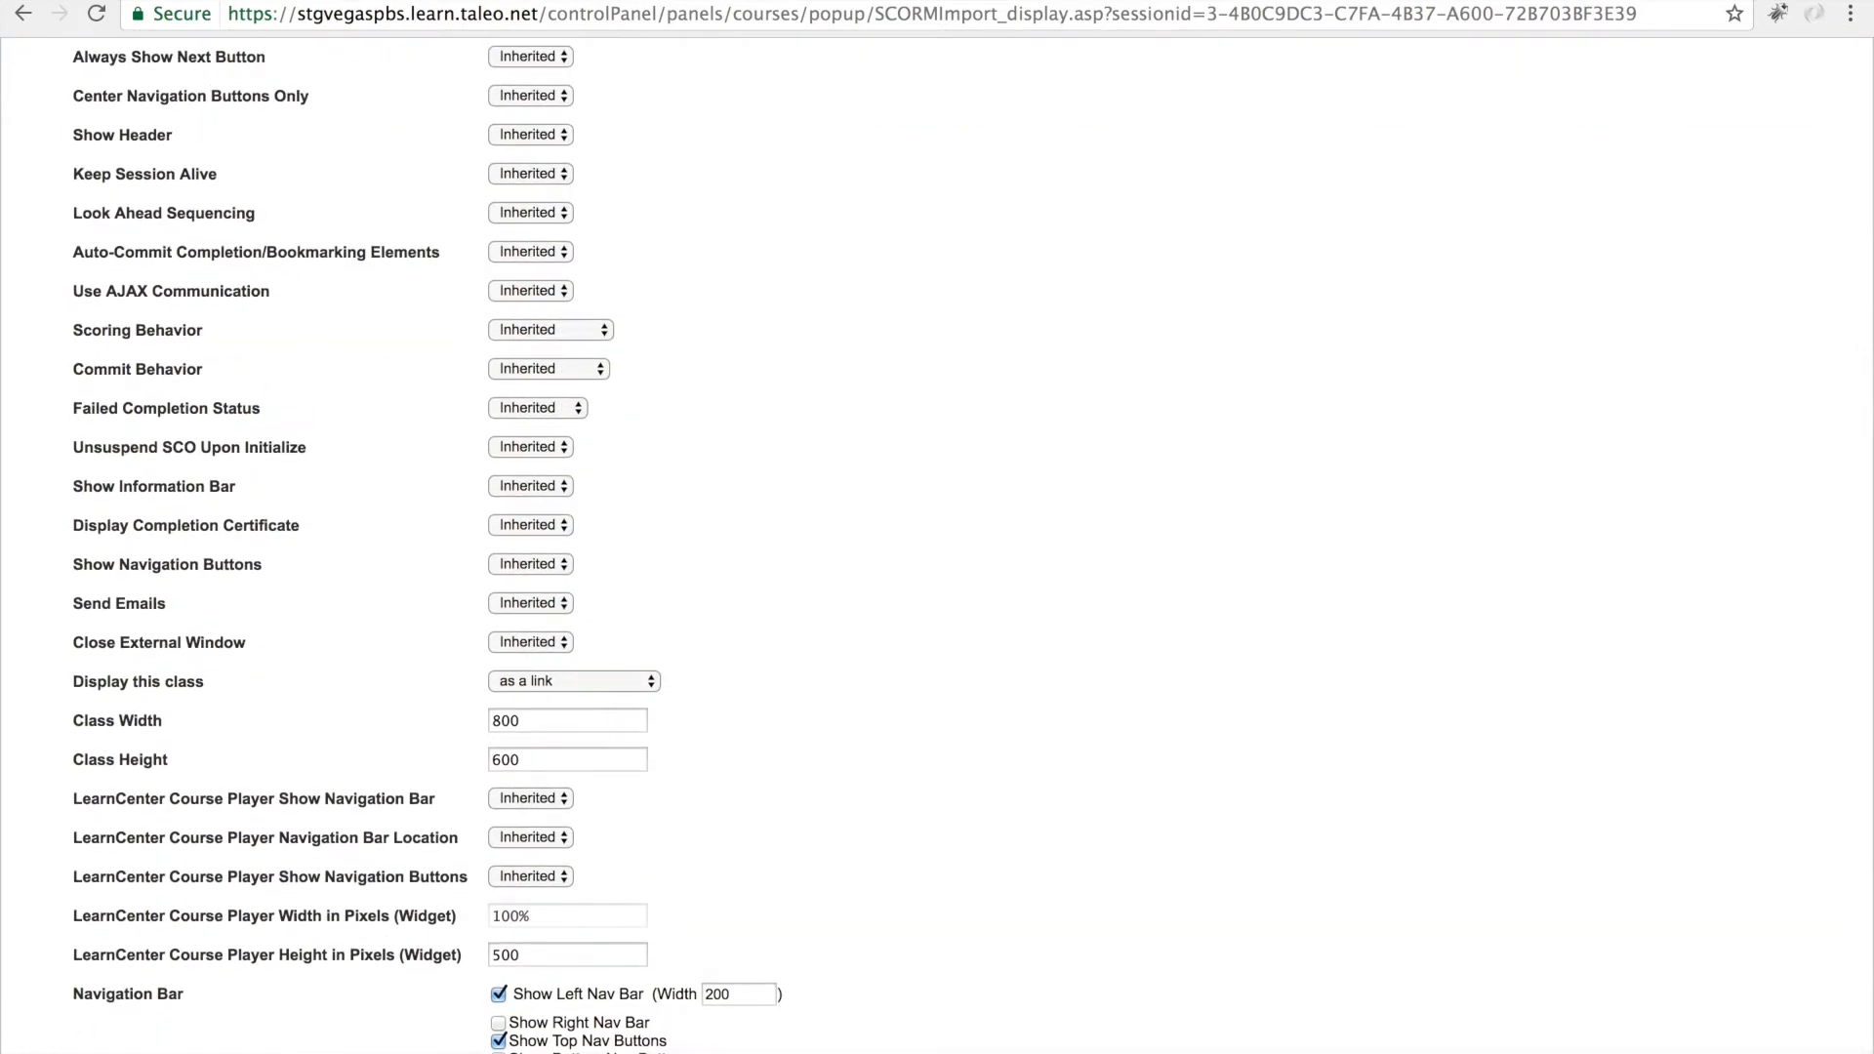
click(76, 1051)
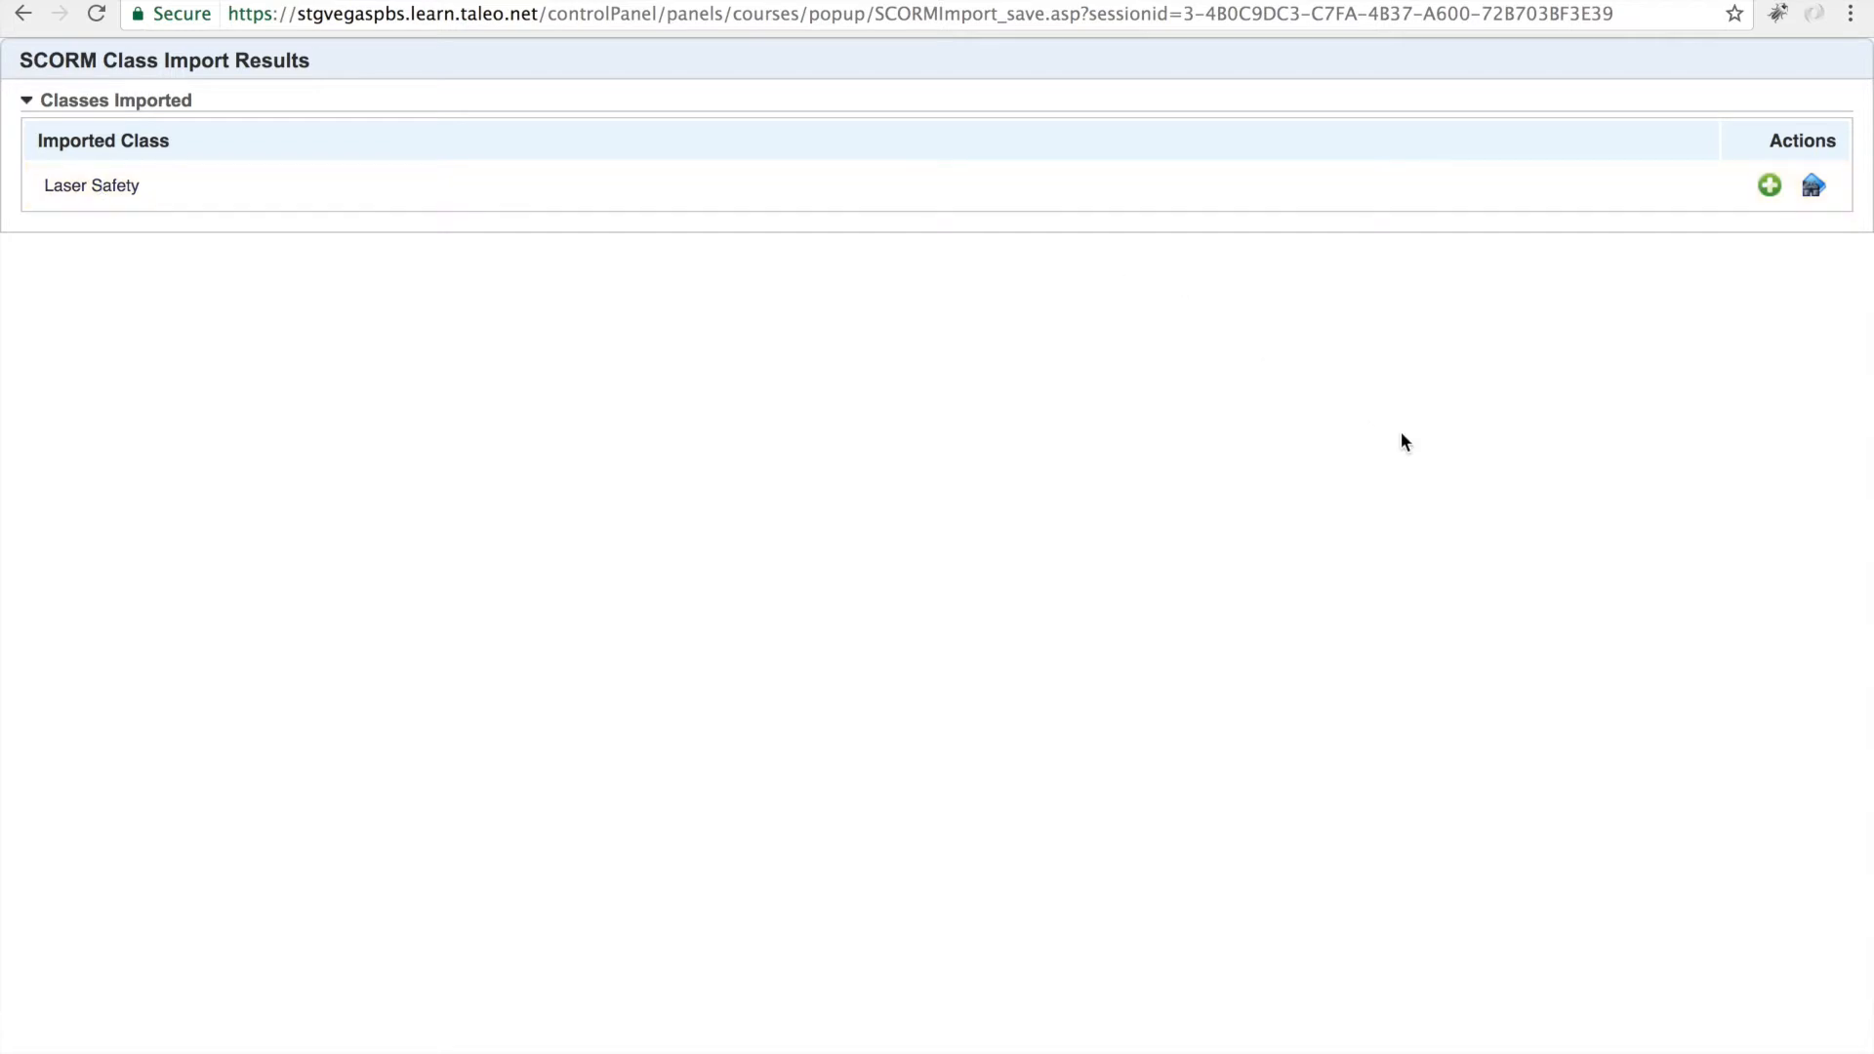
- Check the course ID in the URL of the imported class's UC_Lab_Safety_Fundamentals course, then exit the course and close the import results
click(1770, 187)
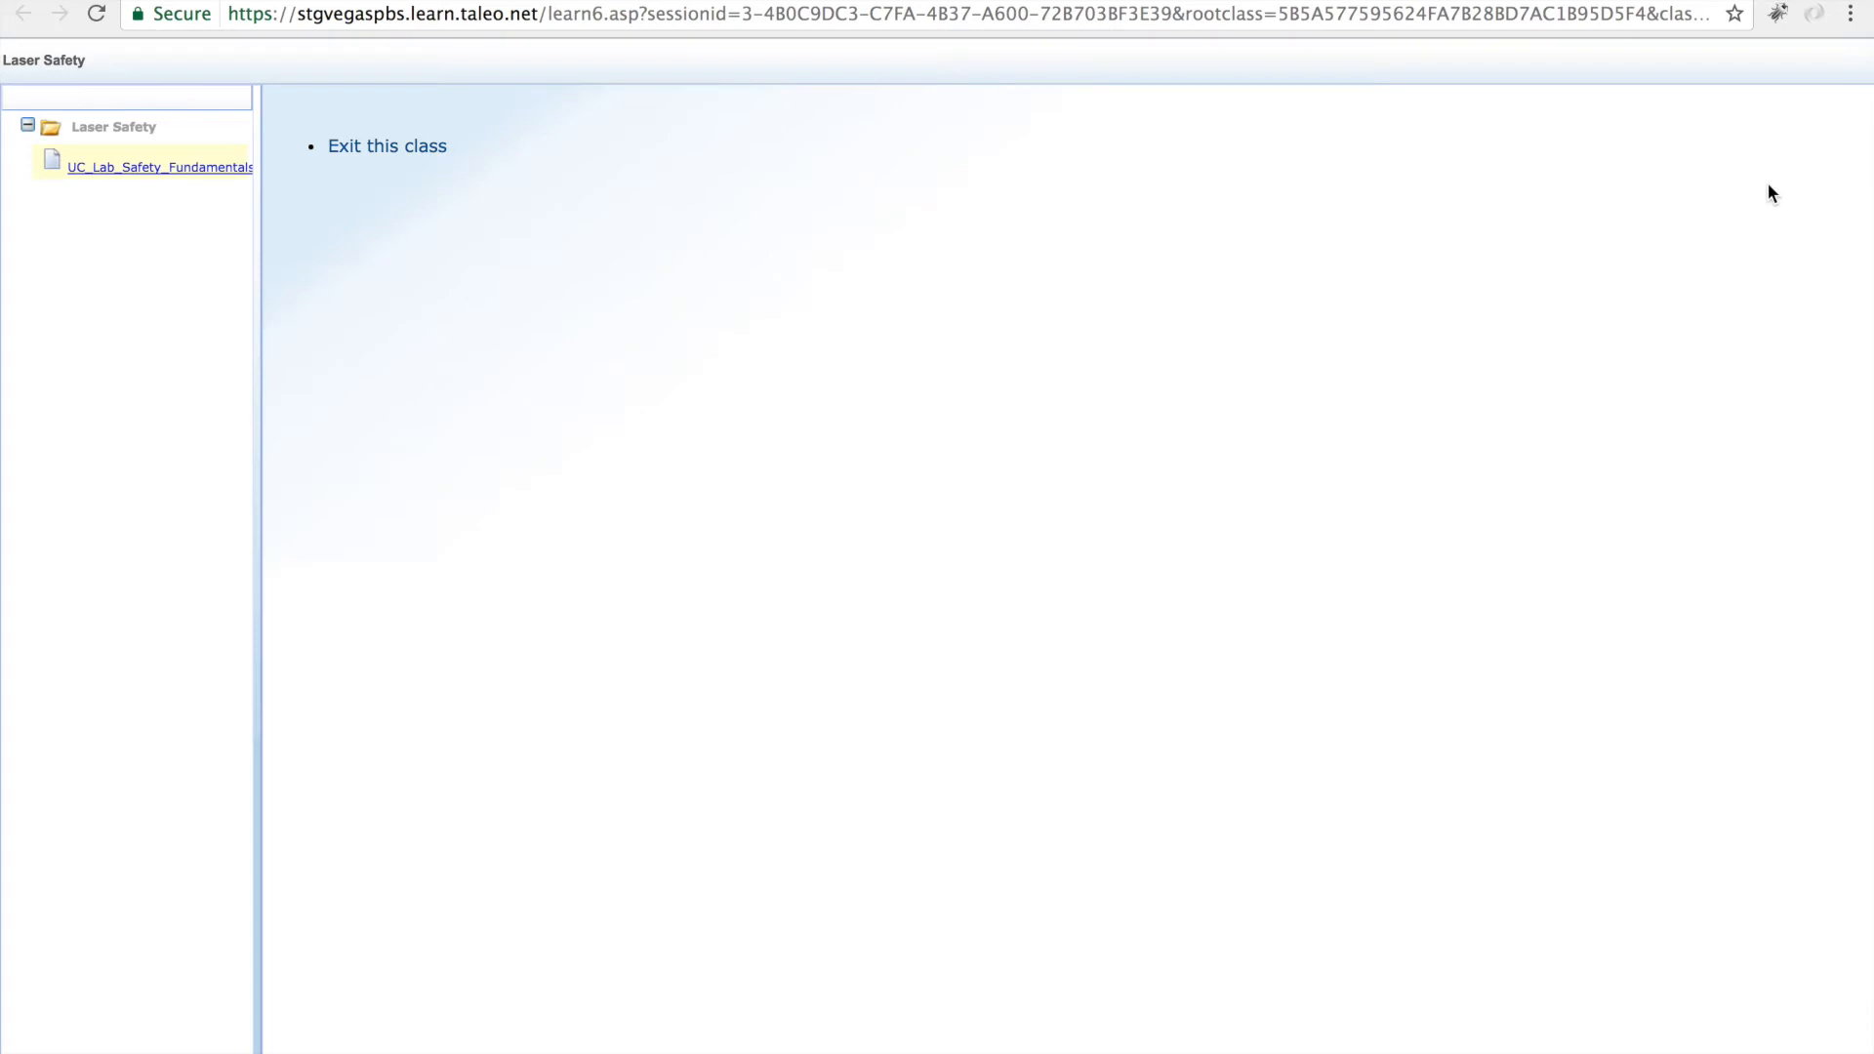
click(179, 169)
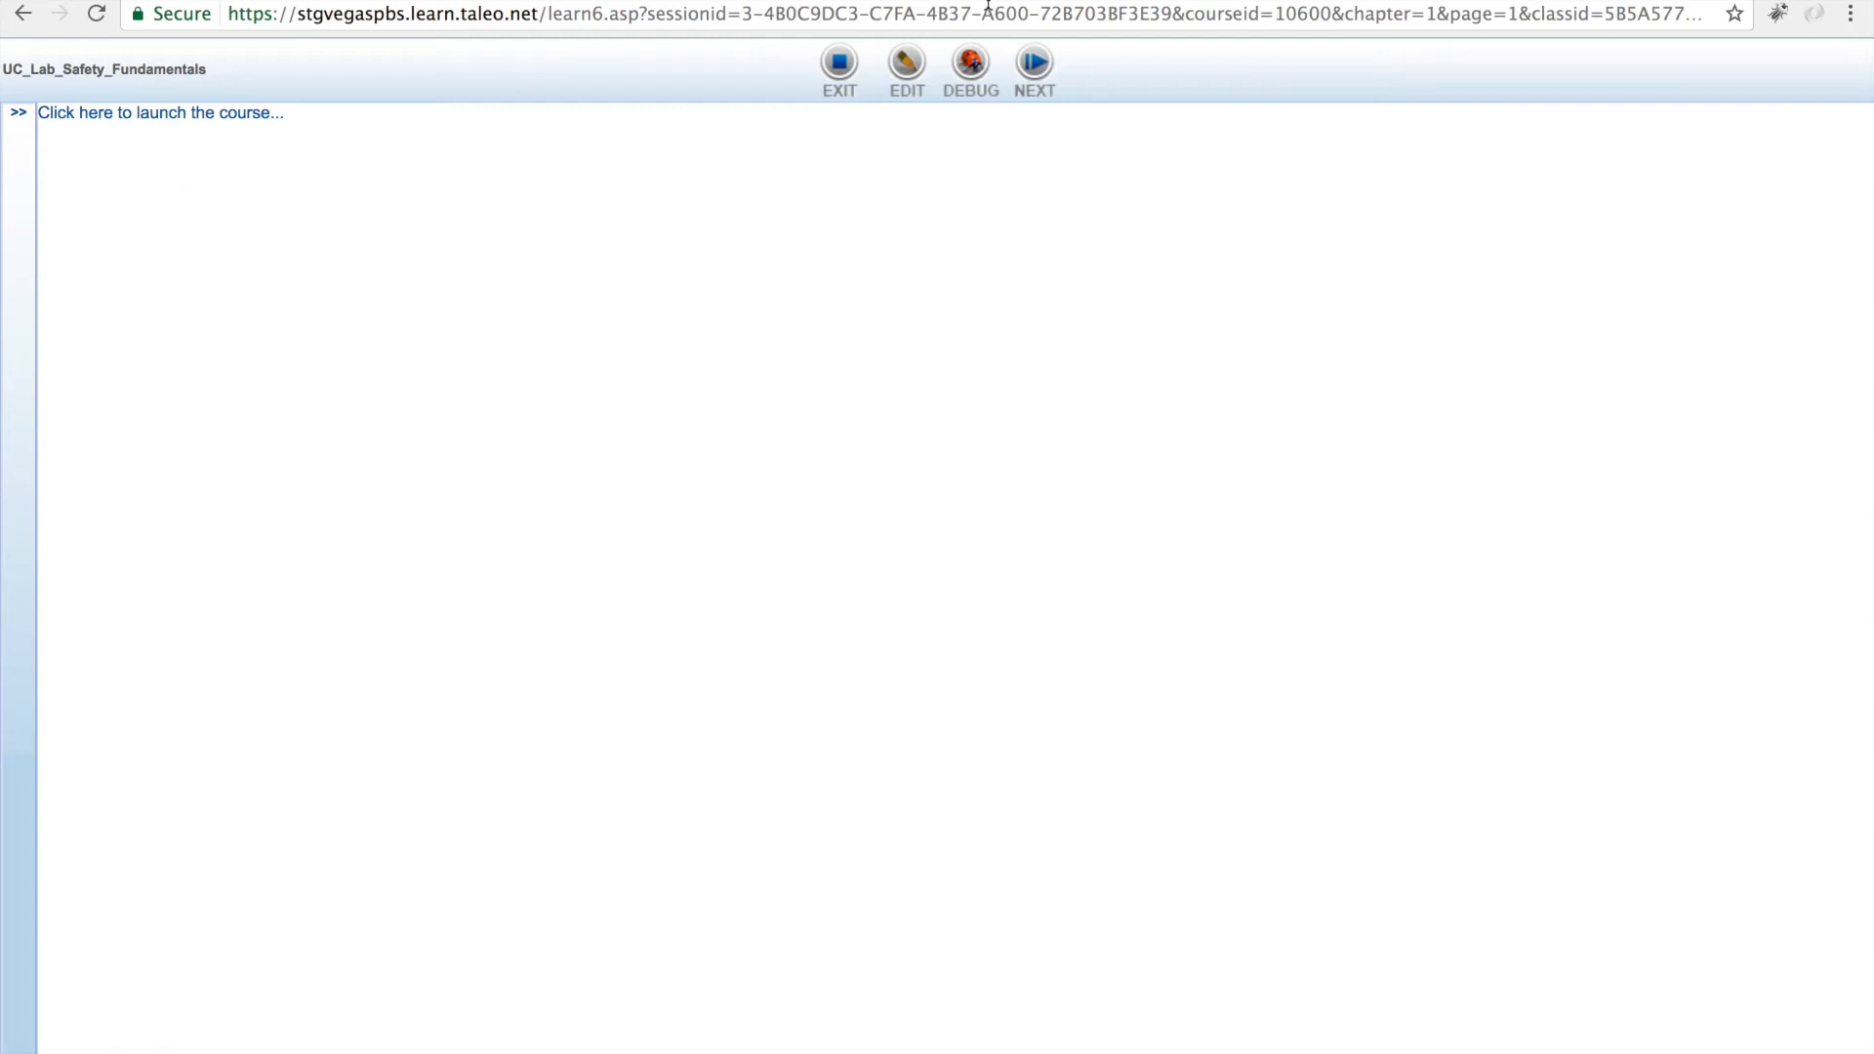
drag(1187, 9, 1327, 12)
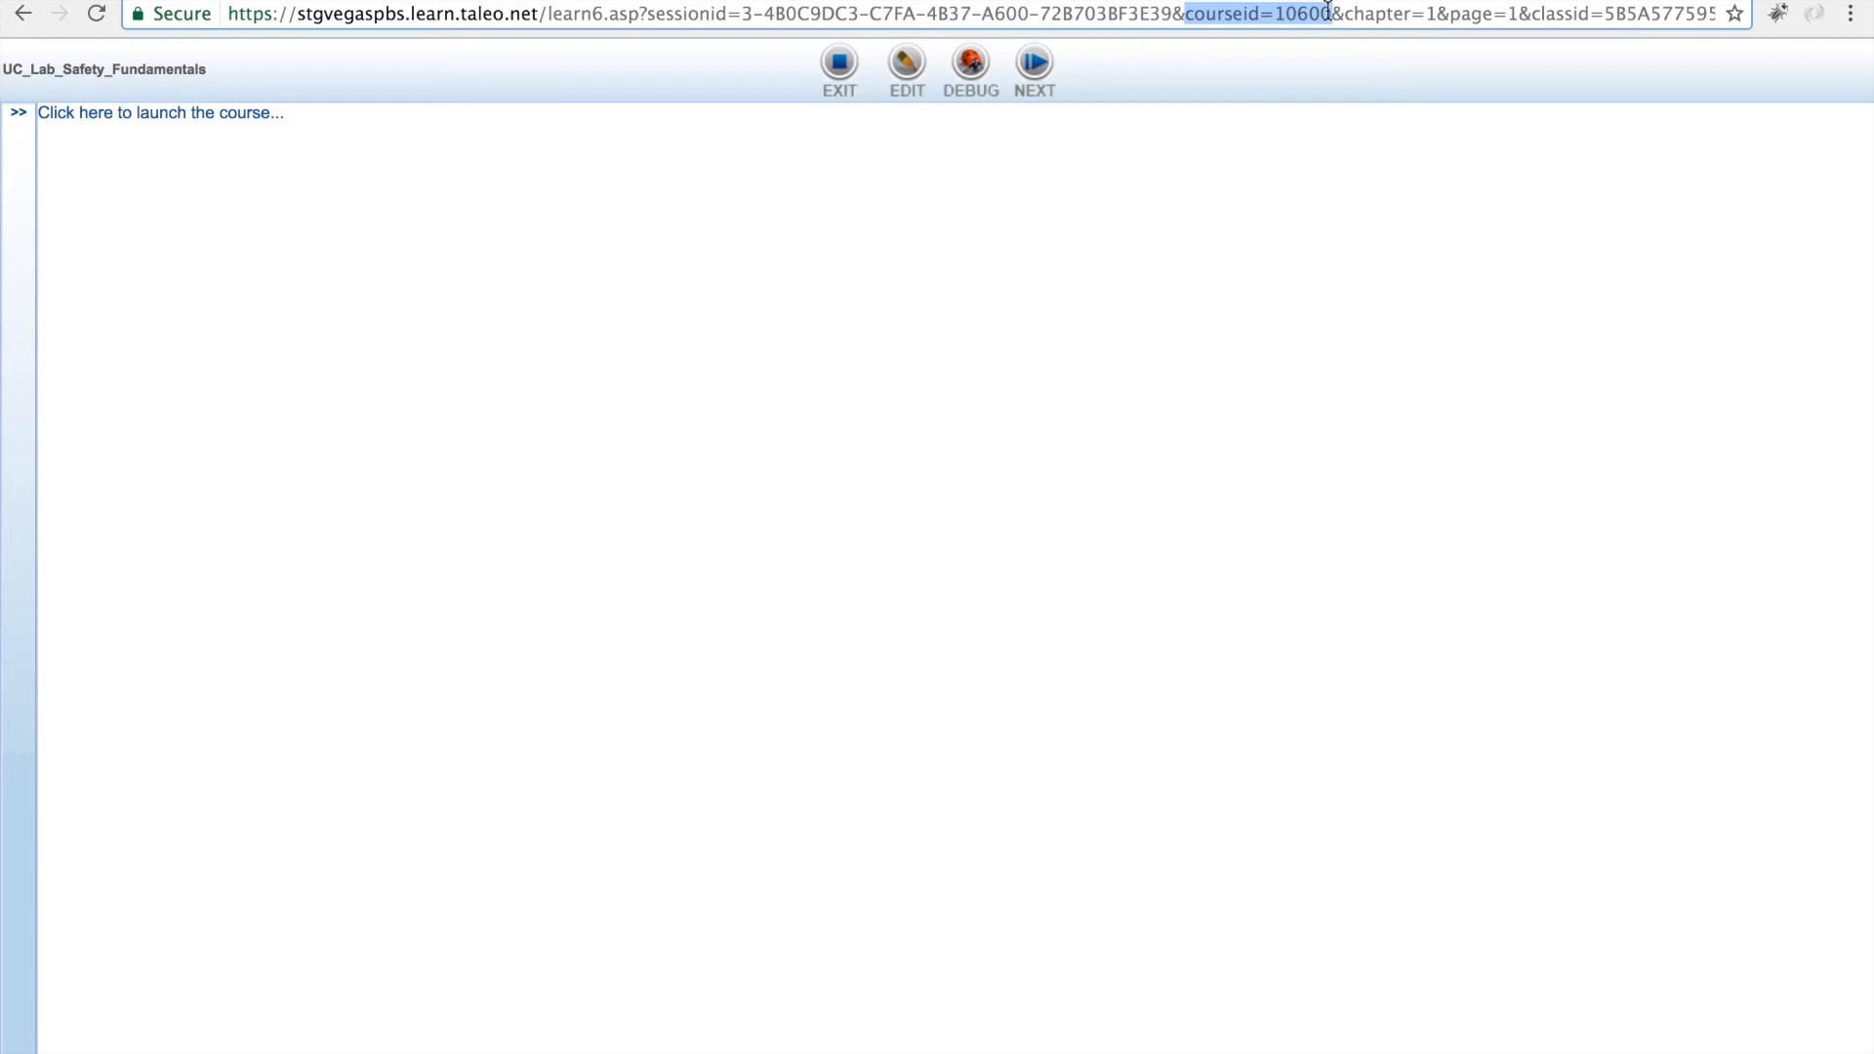
click(835, 67)
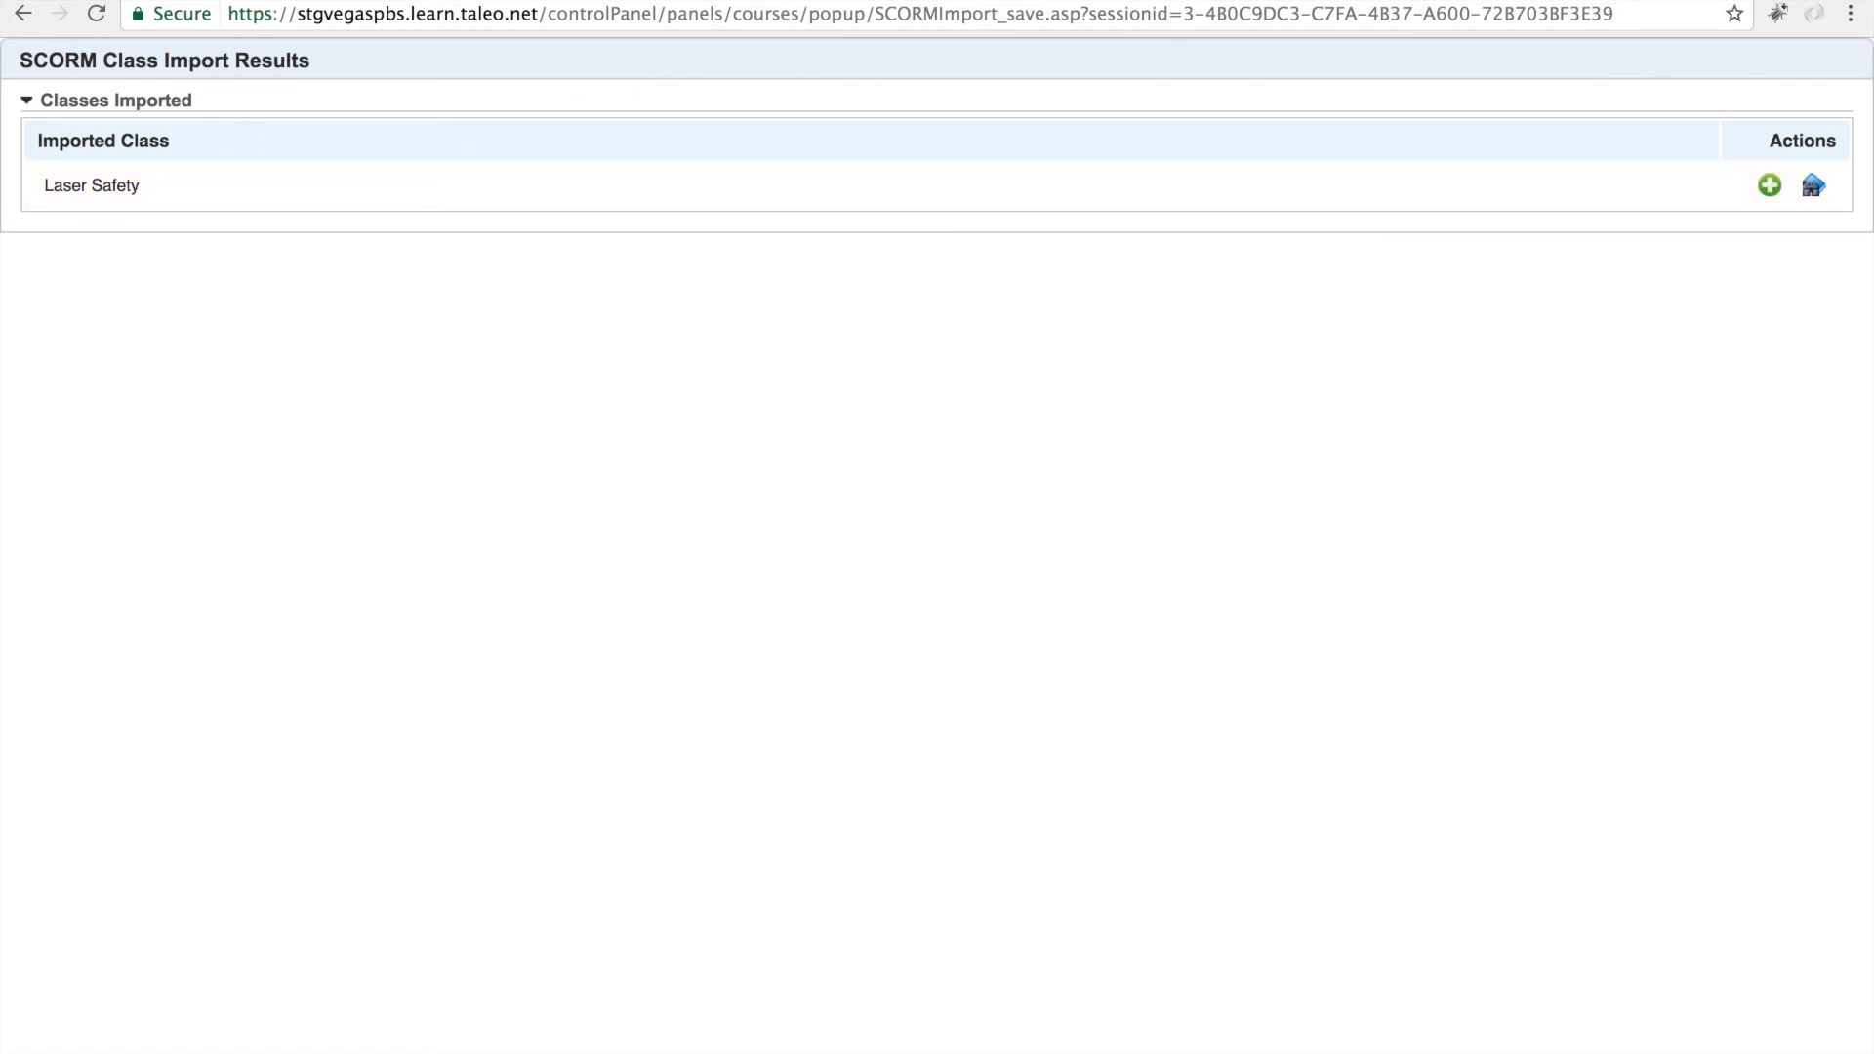
key(super+w)
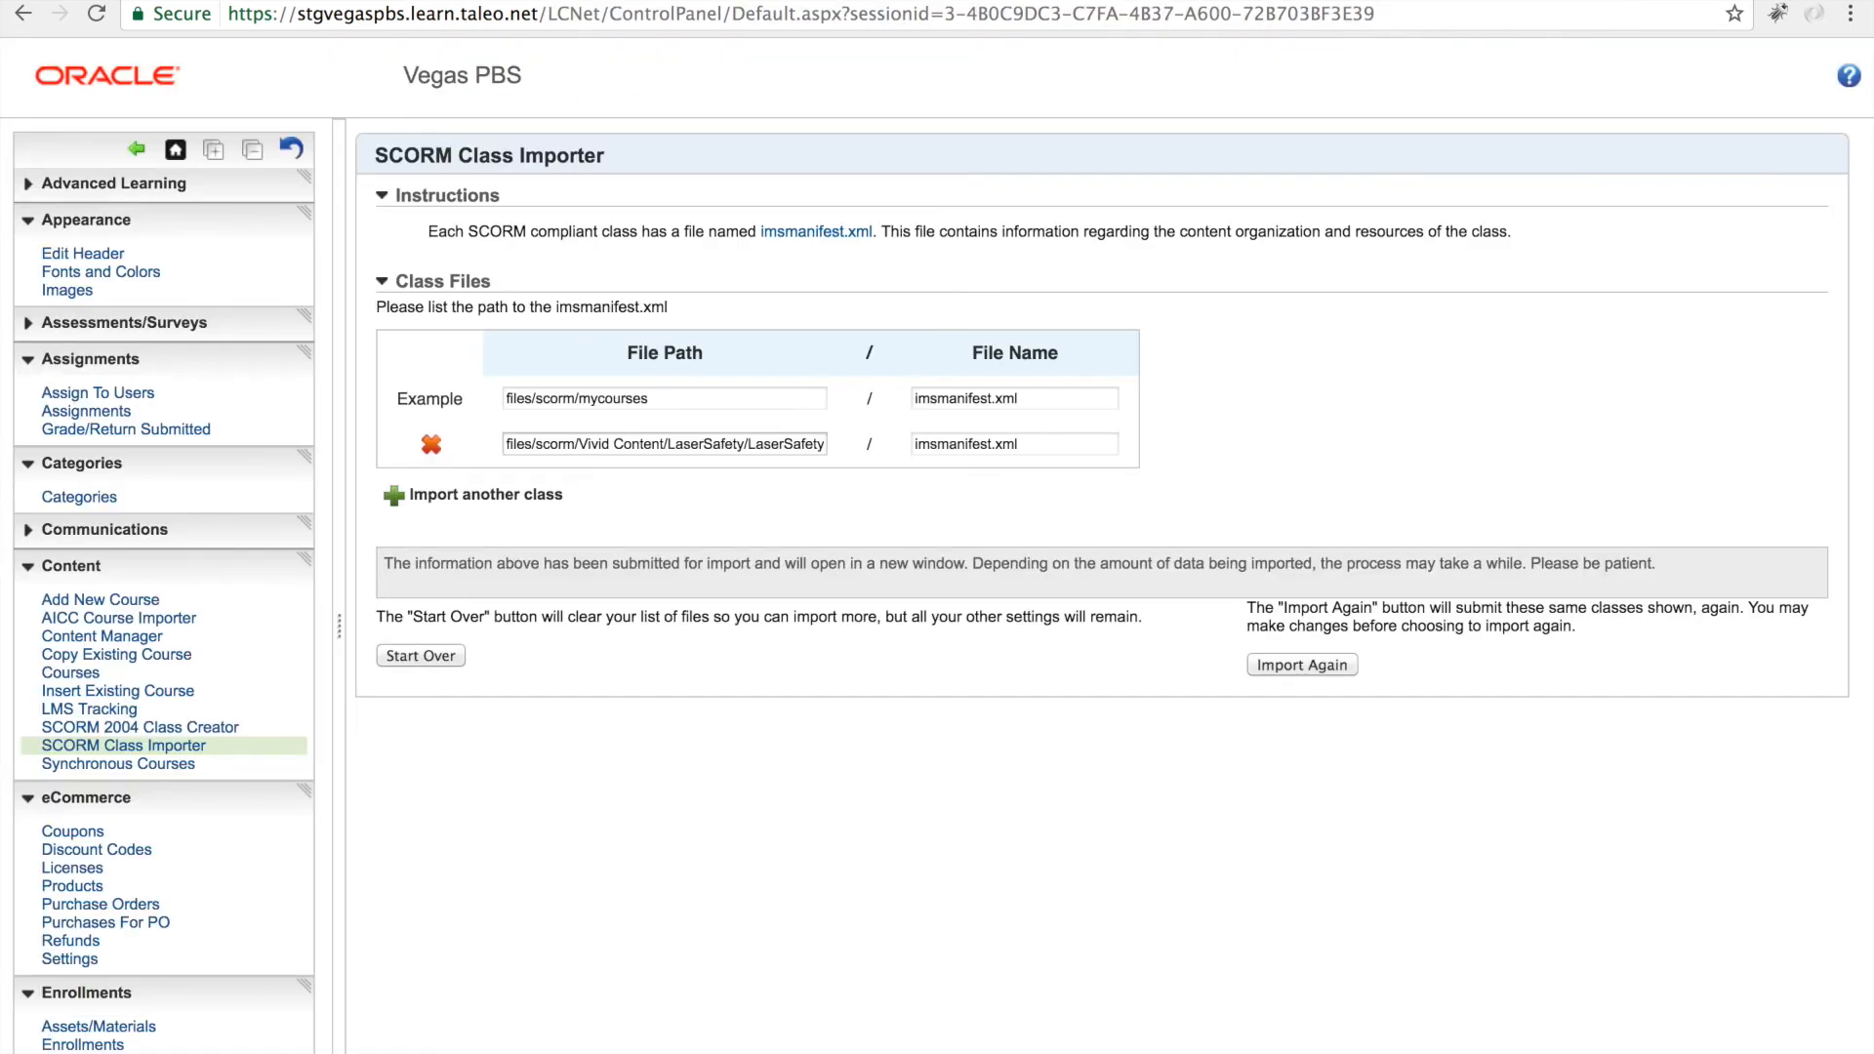